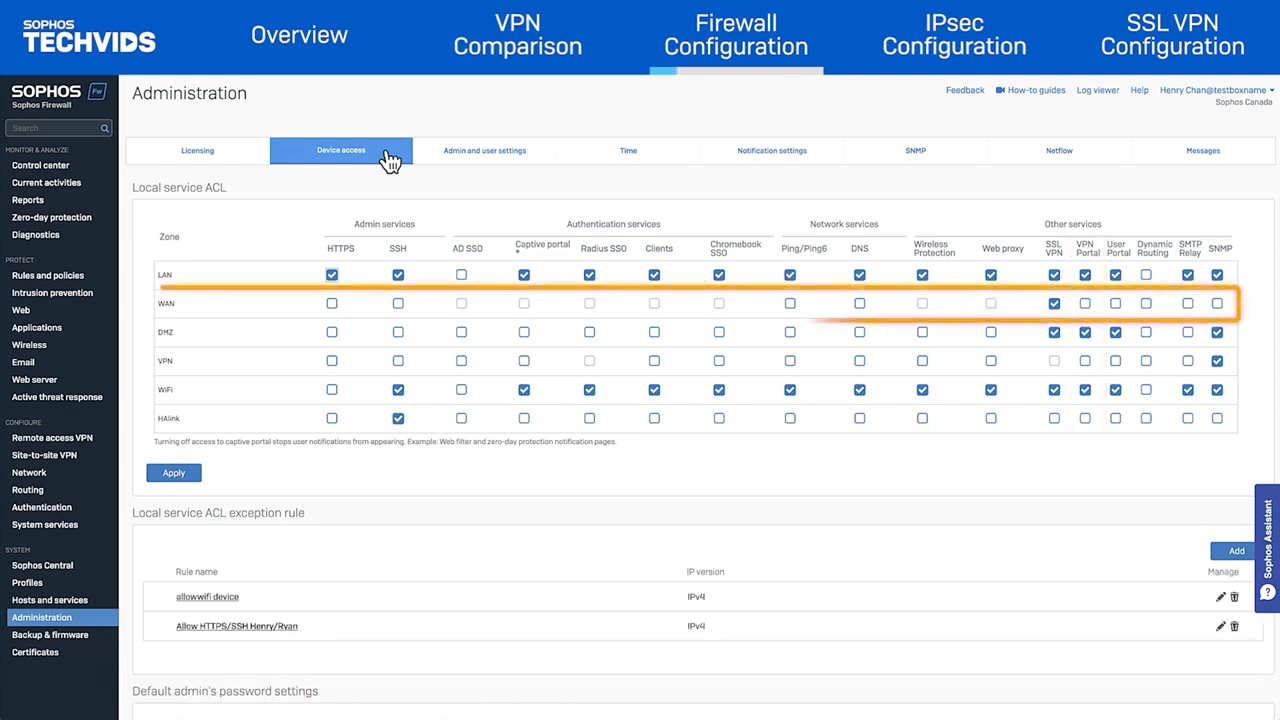
- Allow VPN Portal for the WAN zone and Ping/Ping6, DNS and VPN Portal for the VPN zone, and apply the local service ACL
{"action": "left_click", "coordinate": [1085, 304]}
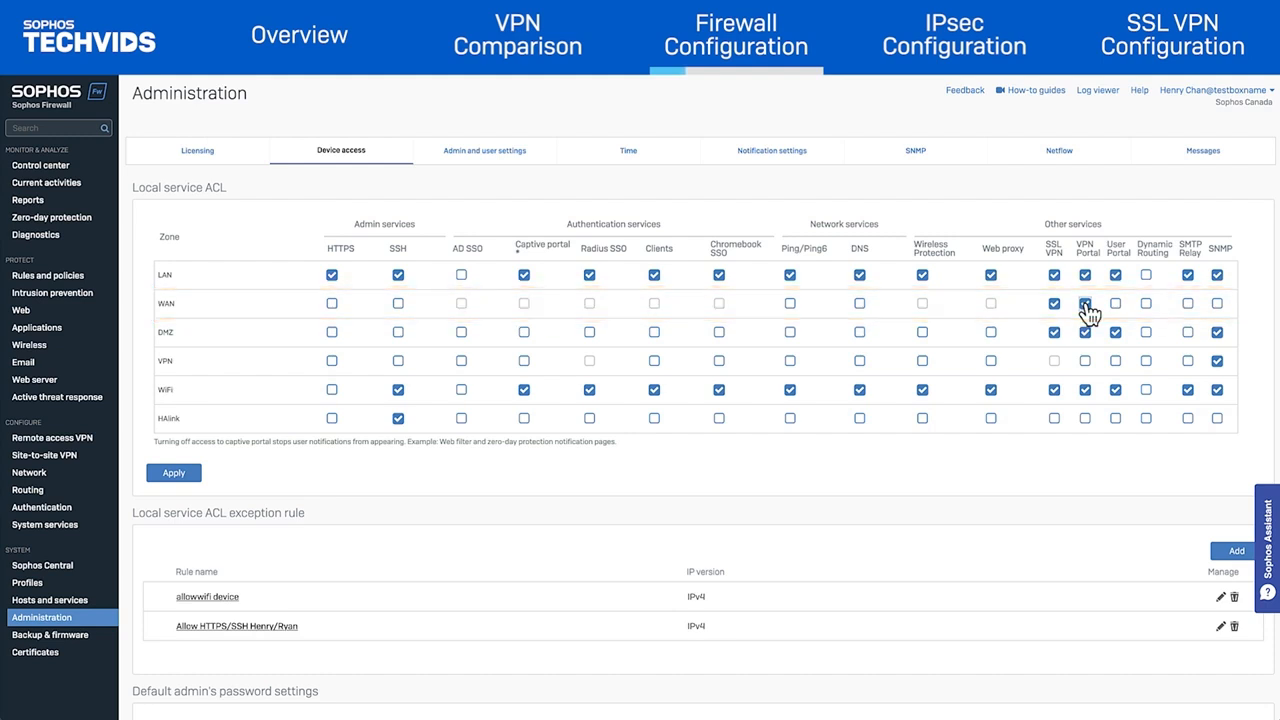
{"action": "left_click", "coordinate": [792, 362]}
{"action": "left_click", "coordinate": [860, 362]}
{"action": "left_click", "coordinate": [1086, 362]}
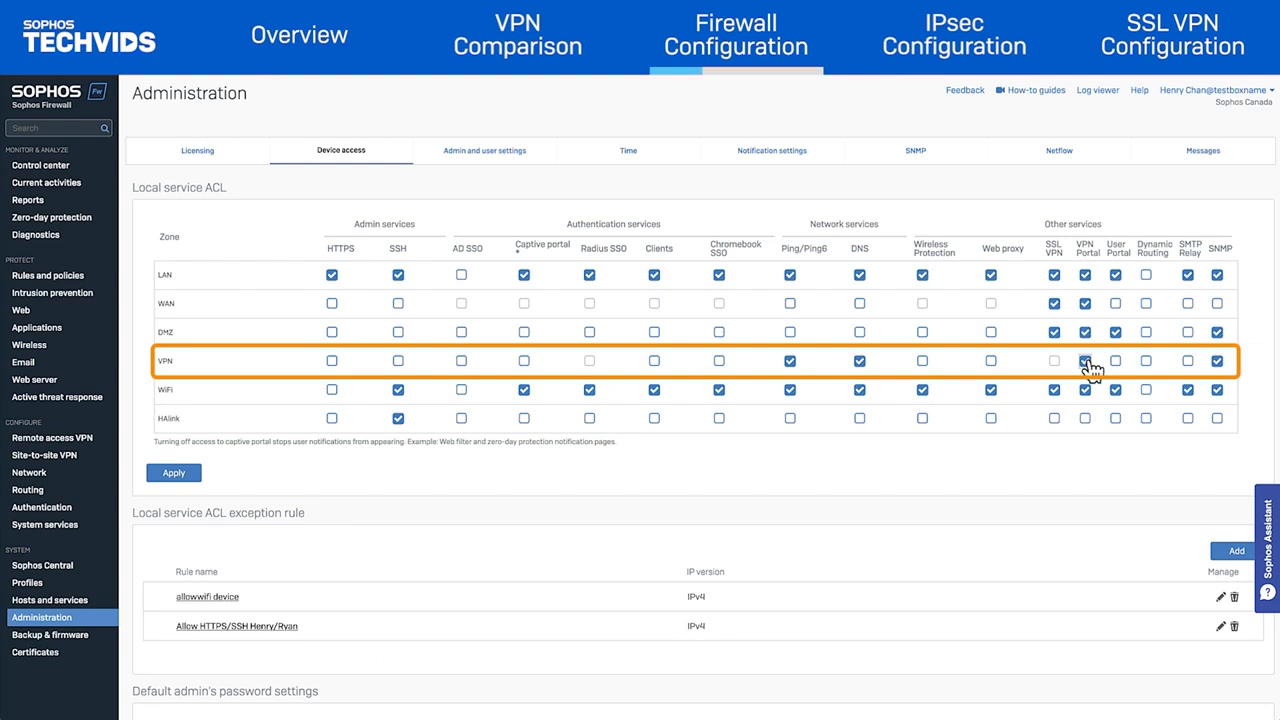
{"action": "left_click", "coordinate": [185, 479]}
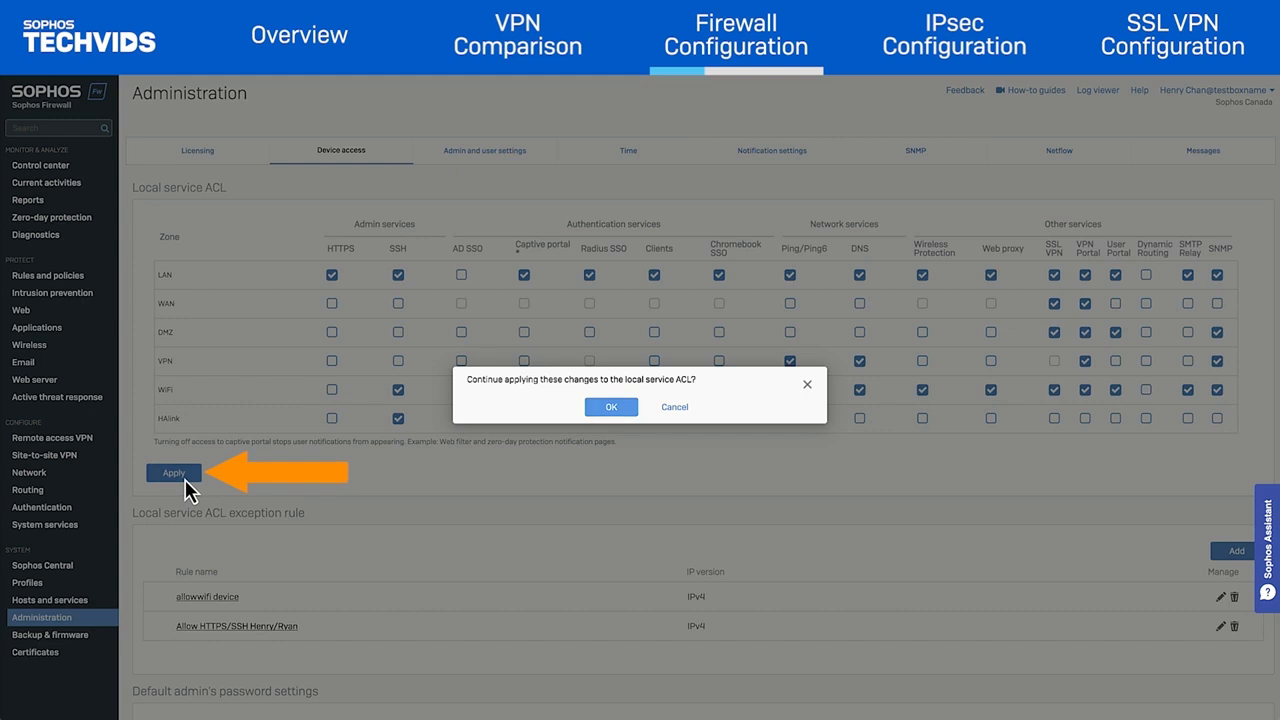
{"action": "left_click", "coordinate": [610, 406]}
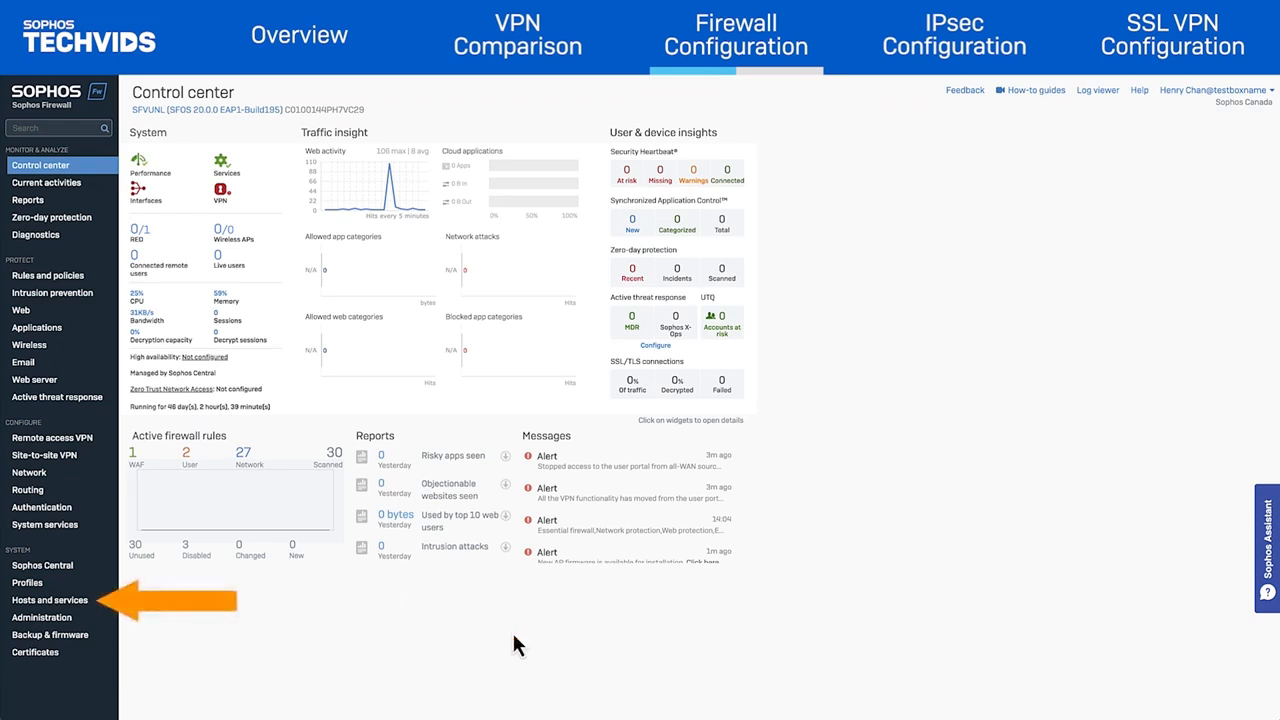
- Add and save an IPv4 host of type Network named SSLVPN_Range with address 192.168.100.0 and subnet /24
{"action": "left_click", "coordinate": [73, 602]}
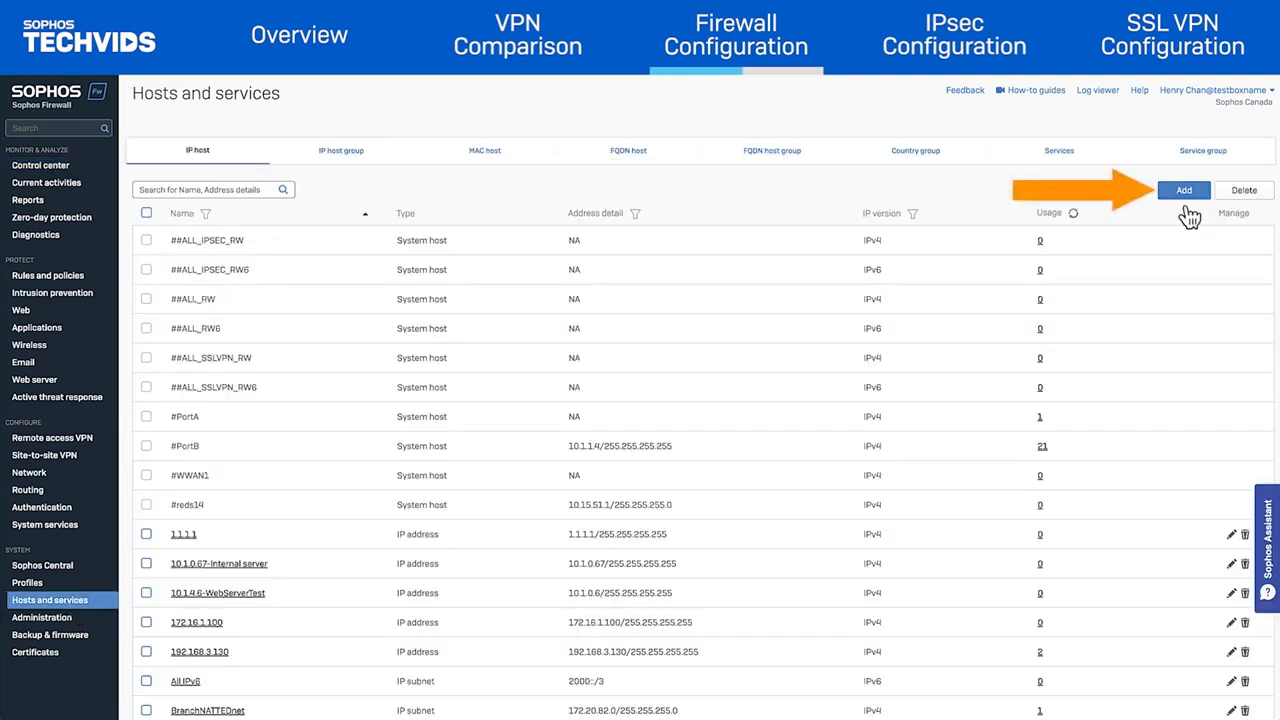
{"action": "left_click", "coordinate": [1183, 192]}
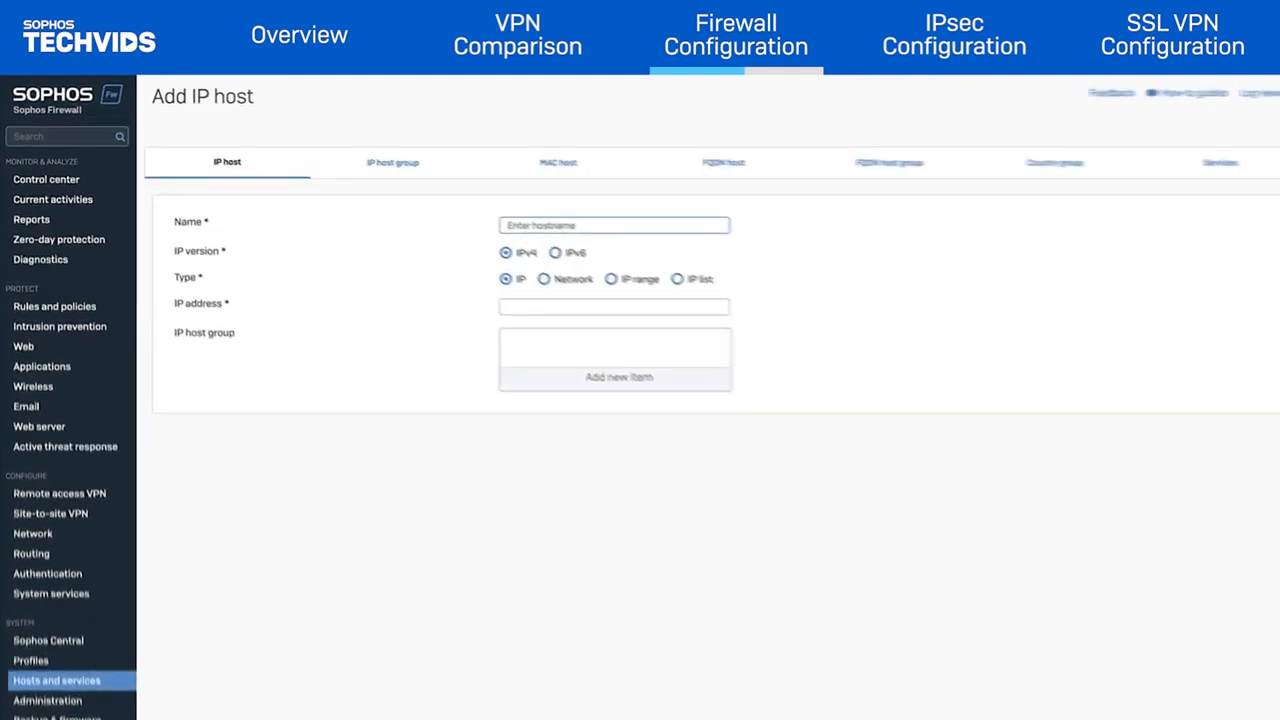
{"action": "type", "text": "SSLVPN_Range"}
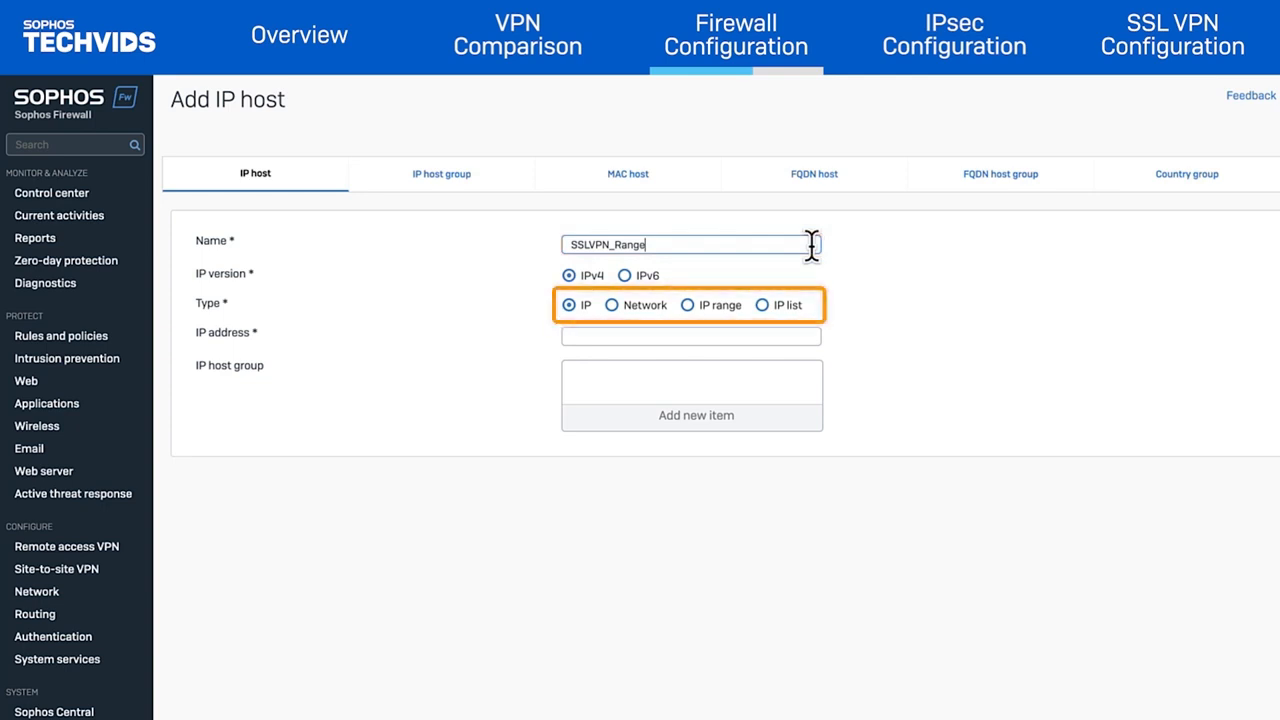
{"action": "left_click", "coordinate": [612, 305]}
{"action": "left_click", "coordinate": [797, 336]}
{"action": "type", "text": "192.168.100.0"}
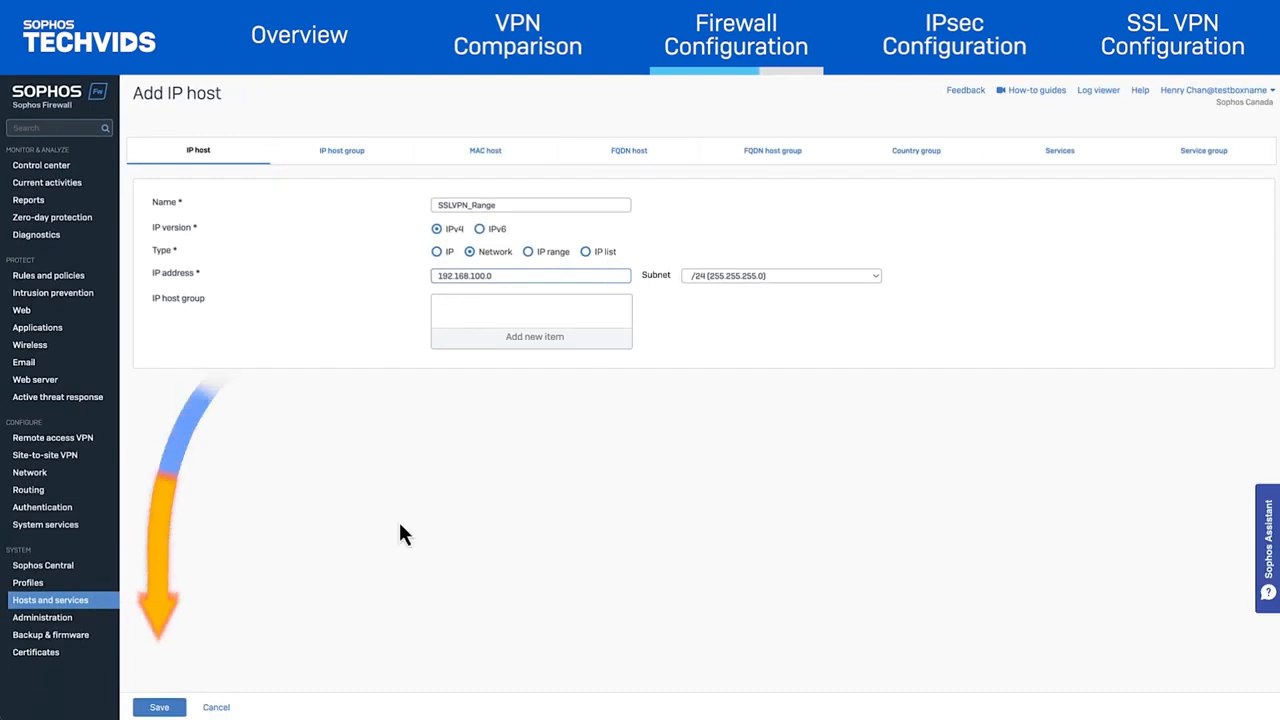
{"action": "left_click", "coordinate": [160, 707]}
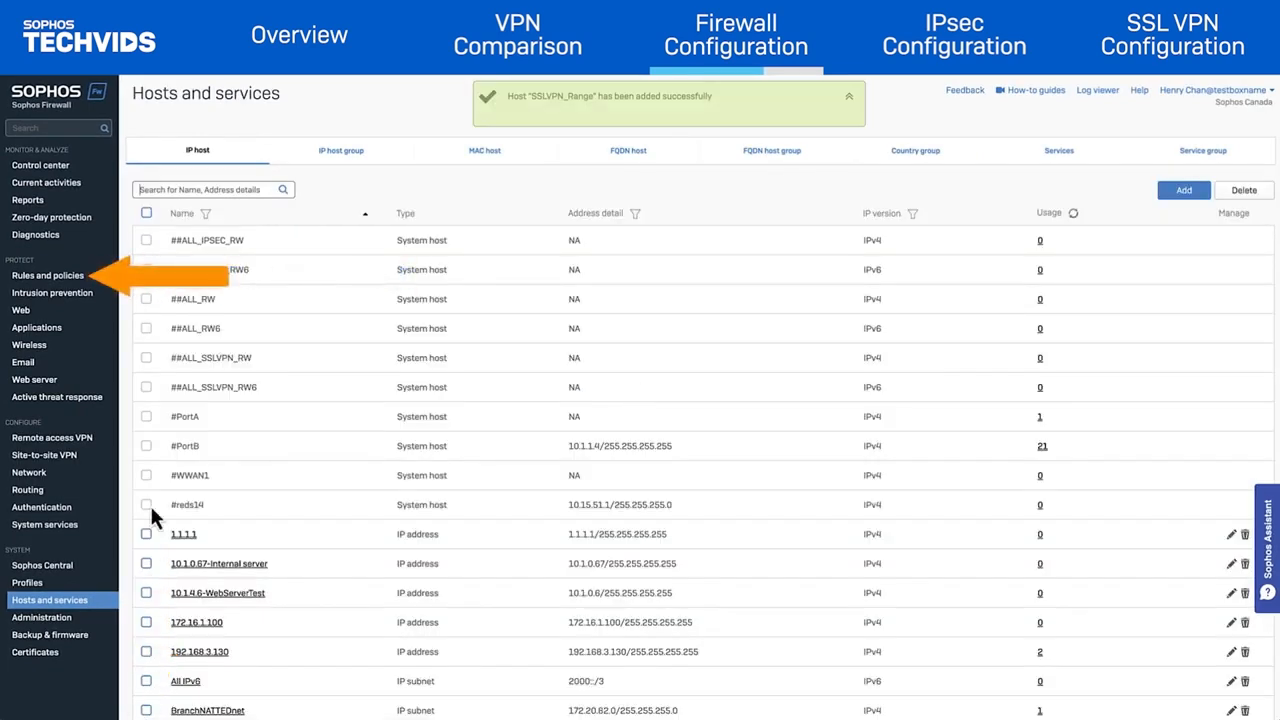
- Start a new firewall rule named SSLVPN_to_LAN_DMZ with firewall traffic logging enabled
{"action": "left_click", "coordinate": [98, 279]}
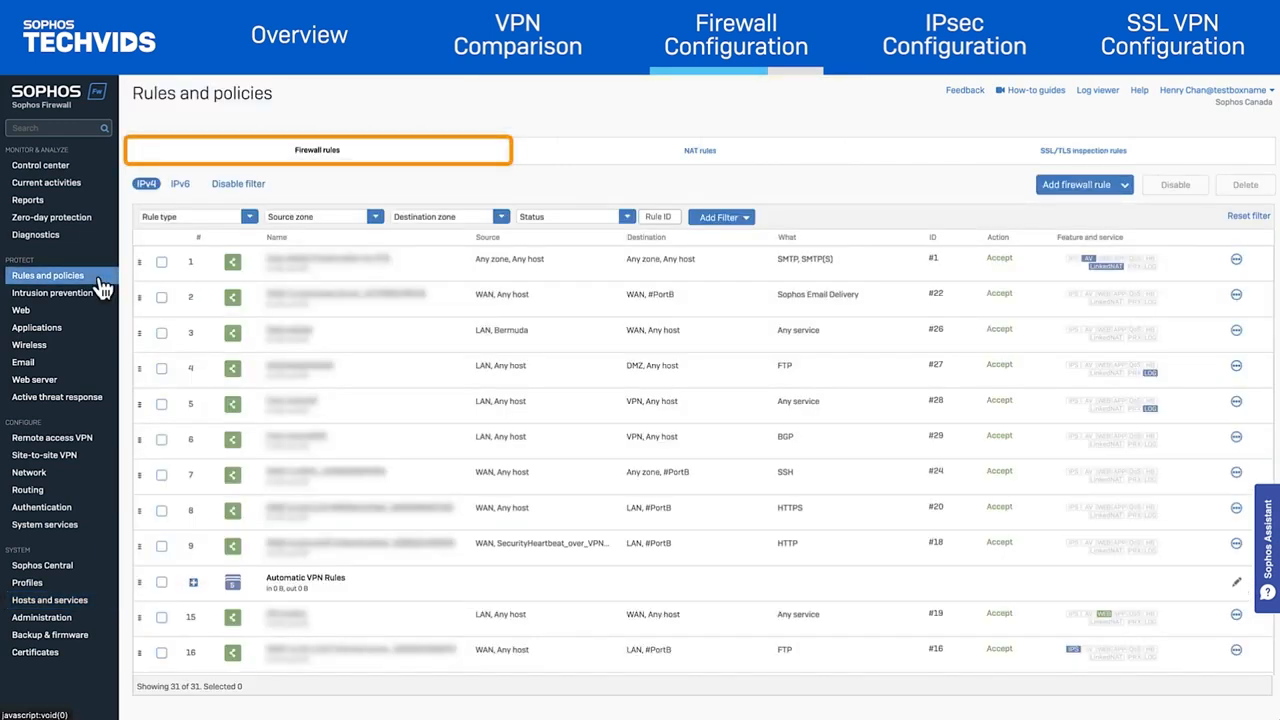
{"action": "left_click", "coordinate": [1109, 190]}
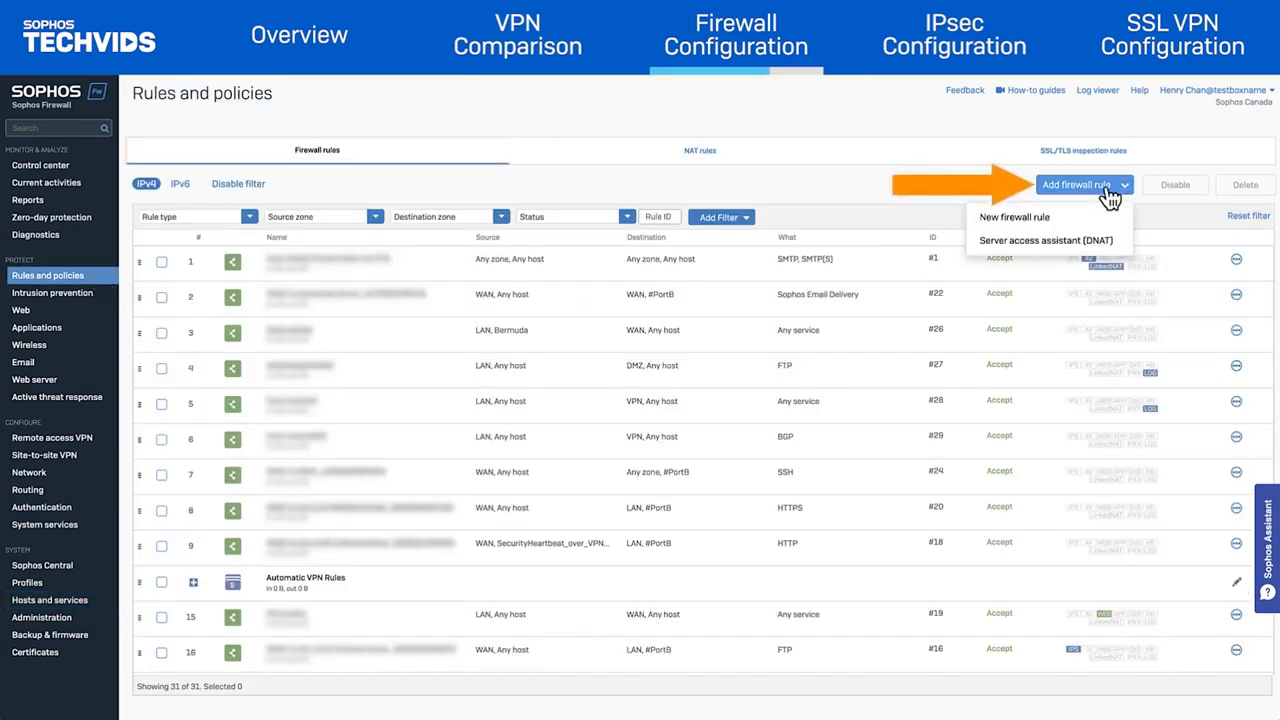
{"action": "left_click", "coordinate": [1102, 218]}
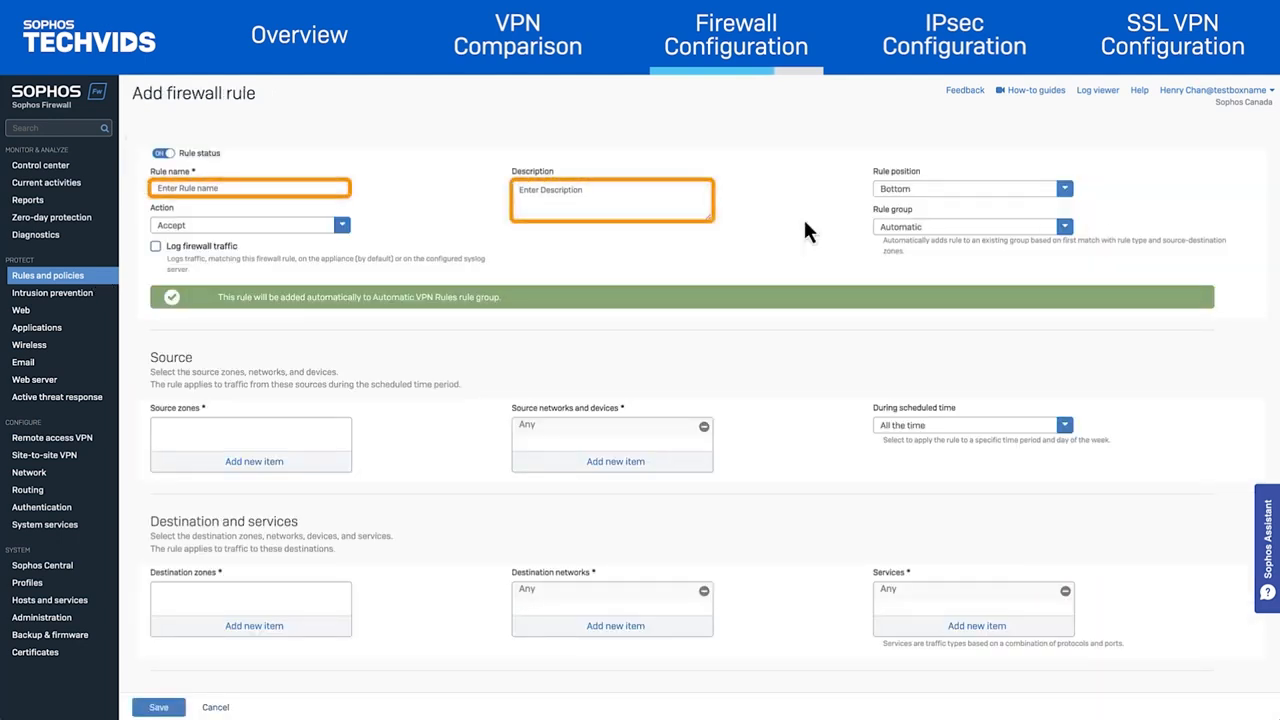
{"action": "left_click", "coordinate": [290, 184]}
{"action": "type", "text": "SSLVPN_to_LAN_DMZ"}
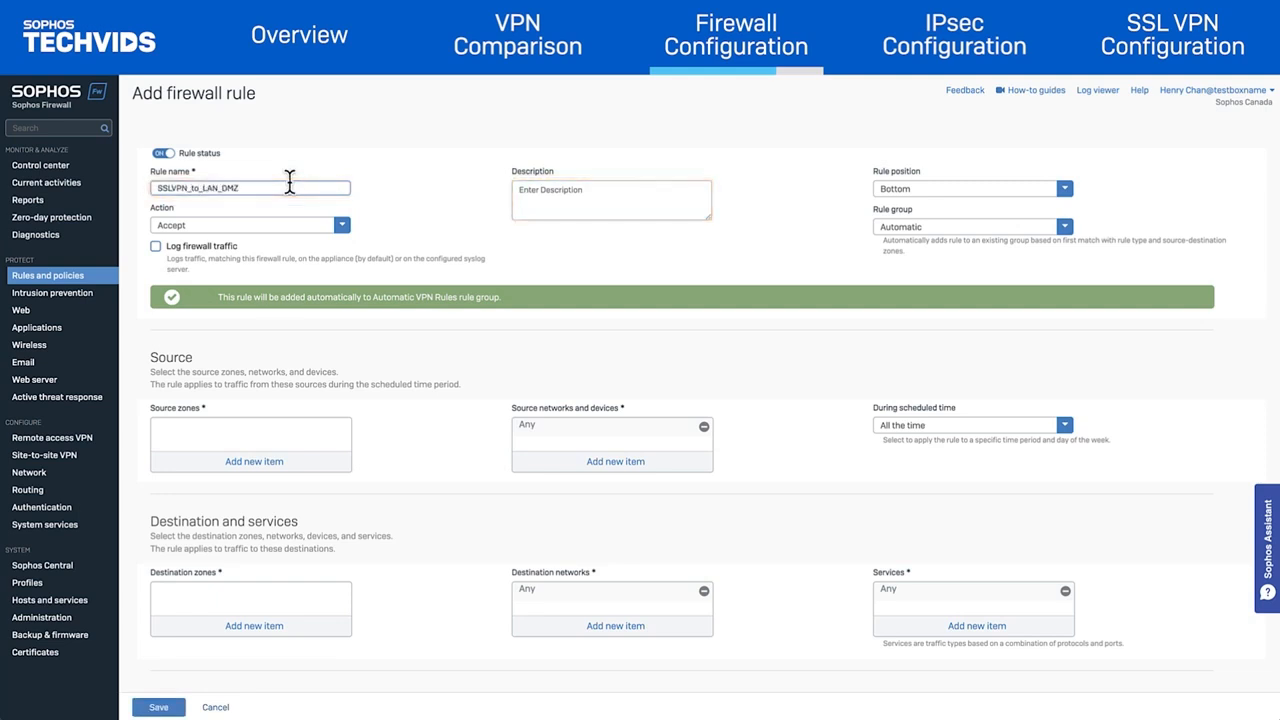
{"action": "left_click", "coordinate": [192, 250]}
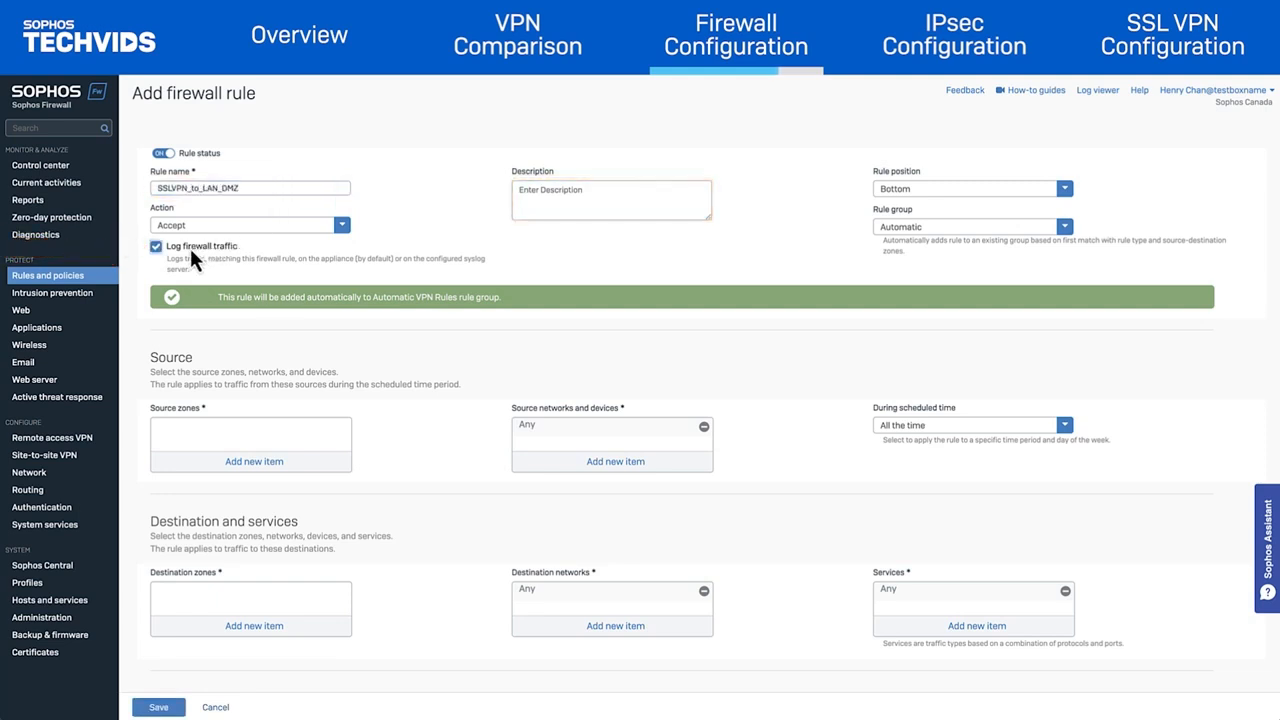
- Set the firewall rule's position to Top and its rule group to None
{"action": "left_click", "coordinate": [1062, 192]}
{"action": "left_click", "coordinate": [1020, 212]}
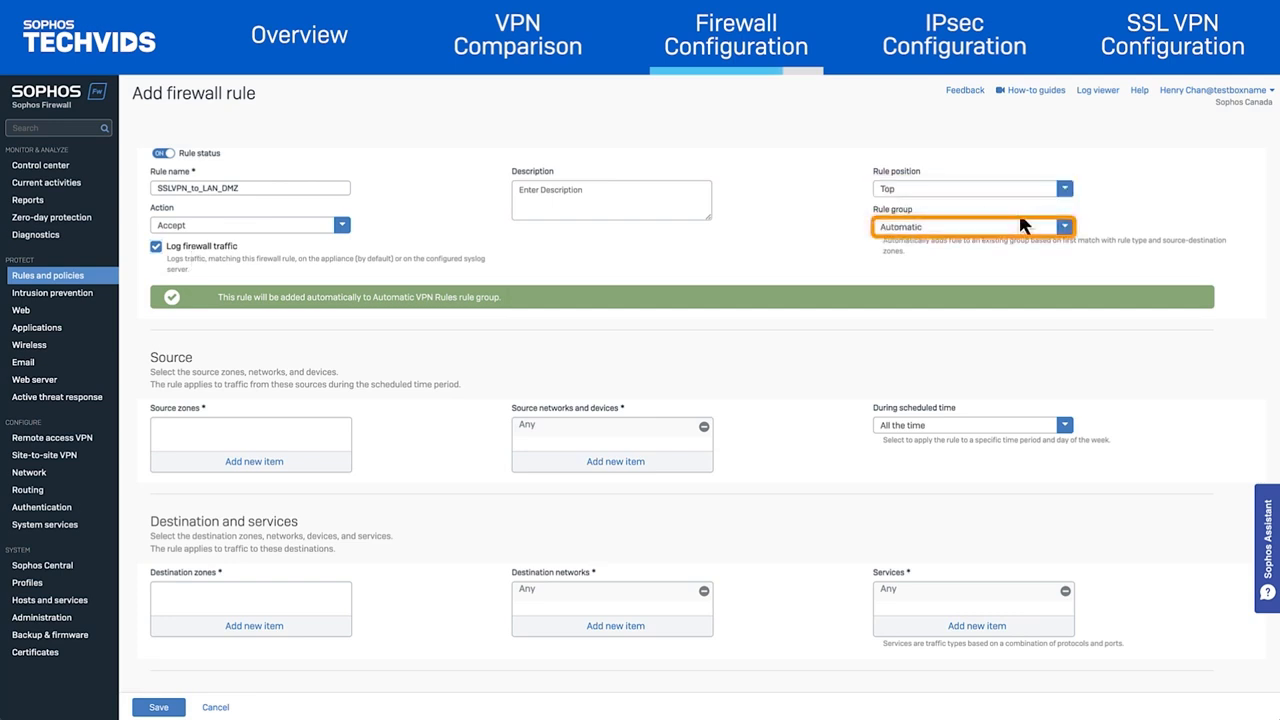
{"action": "left_click", "coordinate": [1066, 228]}
{"action": "left_click", "coordinate": [1041, 266]}
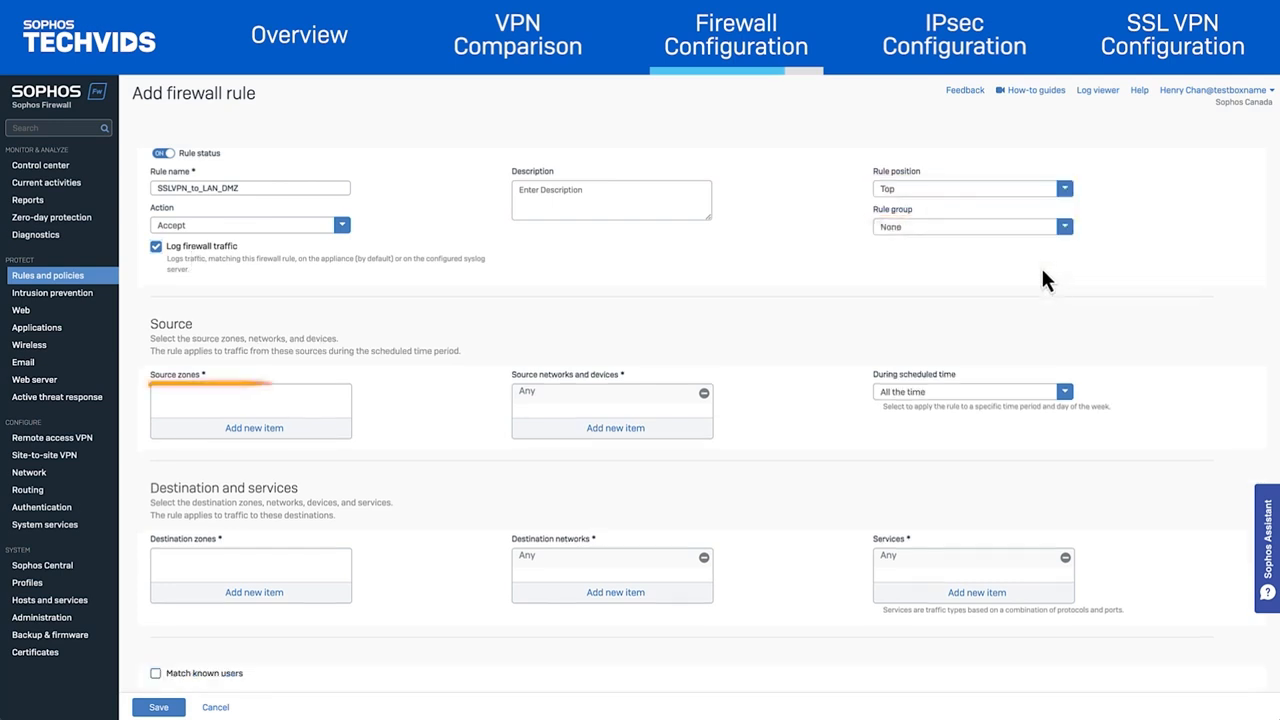
- Set the rule's source zone to VPN and its source network to SSLVPN_Range
{"action": "left_click", "coordinate": [329, 434]}
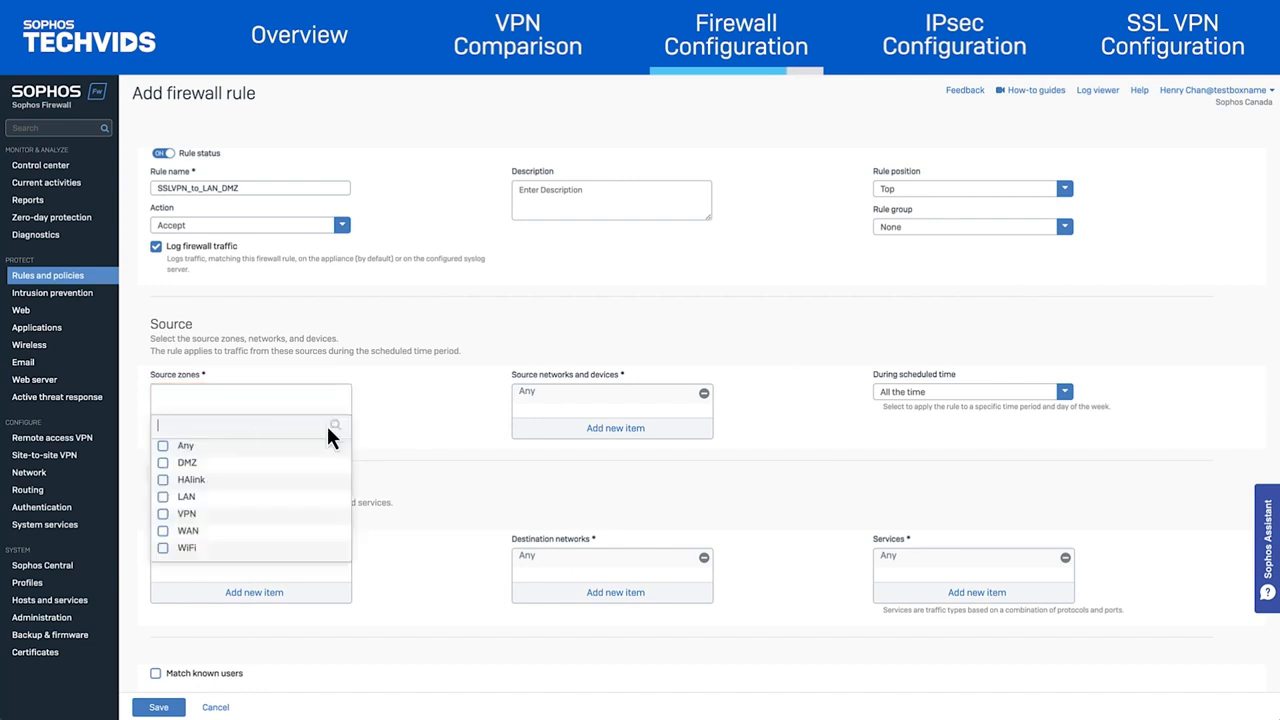
{"action": "left_click", "coordinate": [164, 514]}
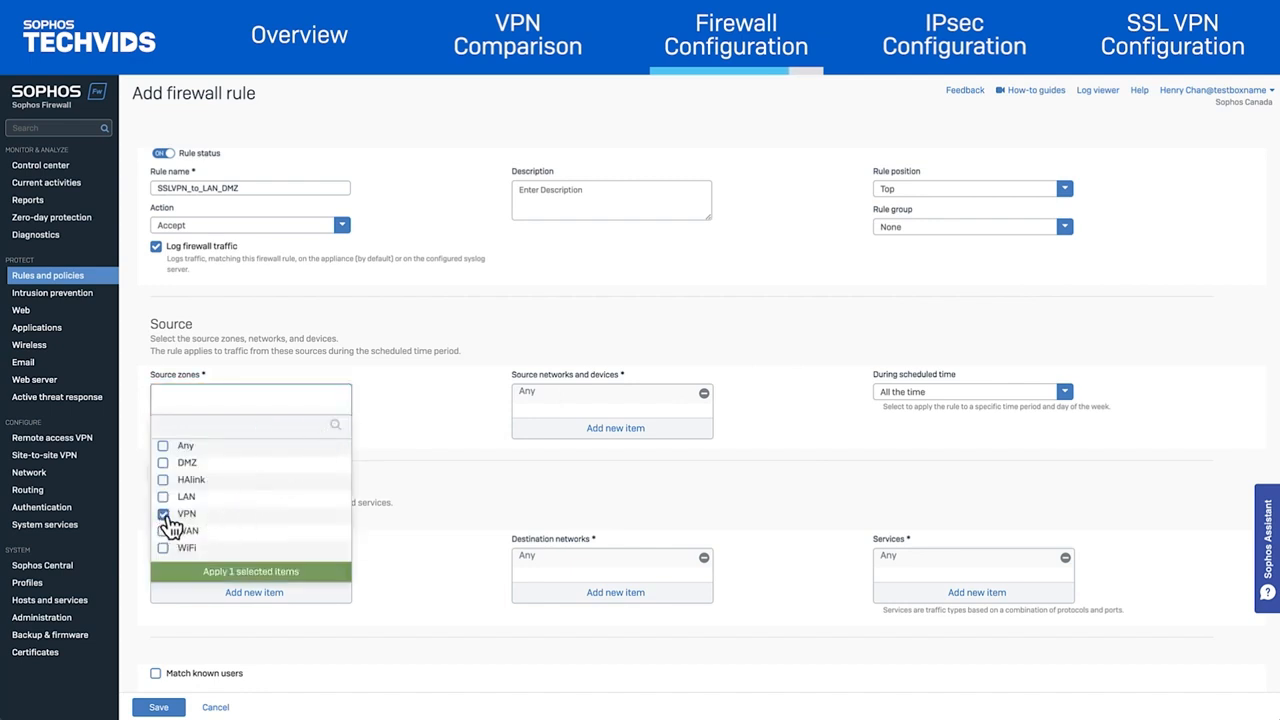
{"action": "left_click", "coordinate": [312, 574]}
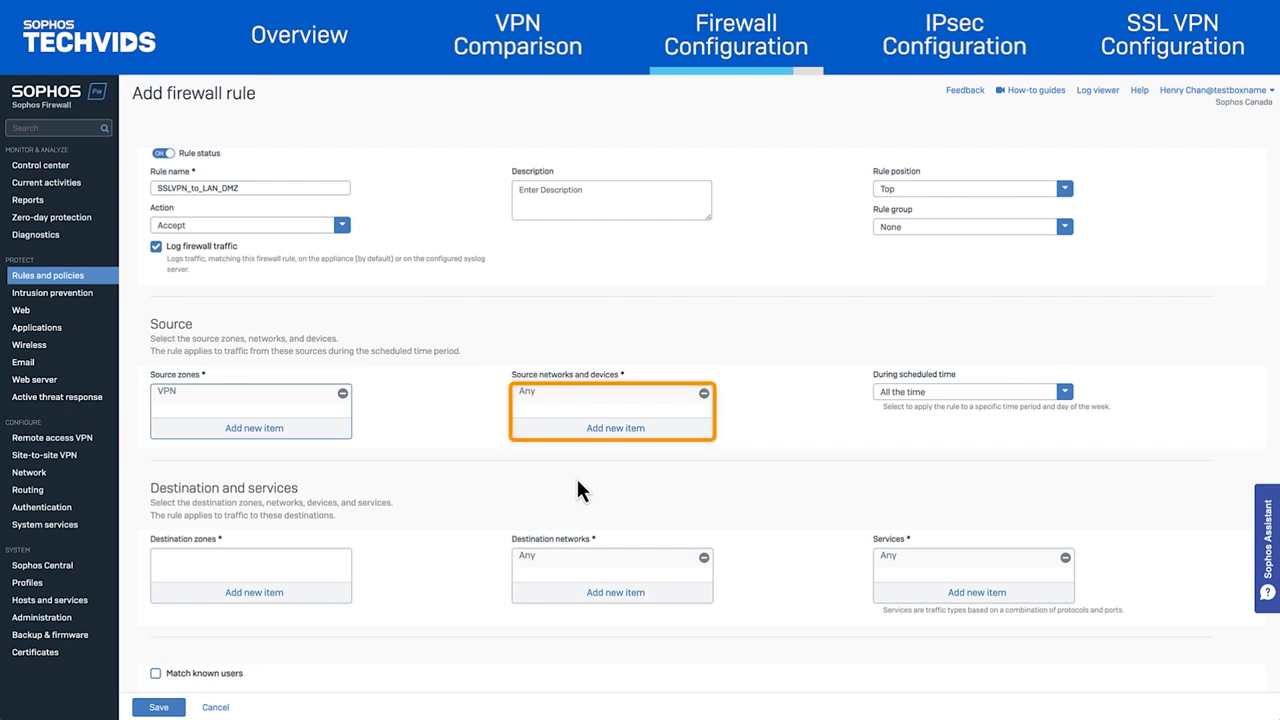
{"action": "left_click", "coordinate": [600, 428]}
{"action": "type", "text": "ssl"}
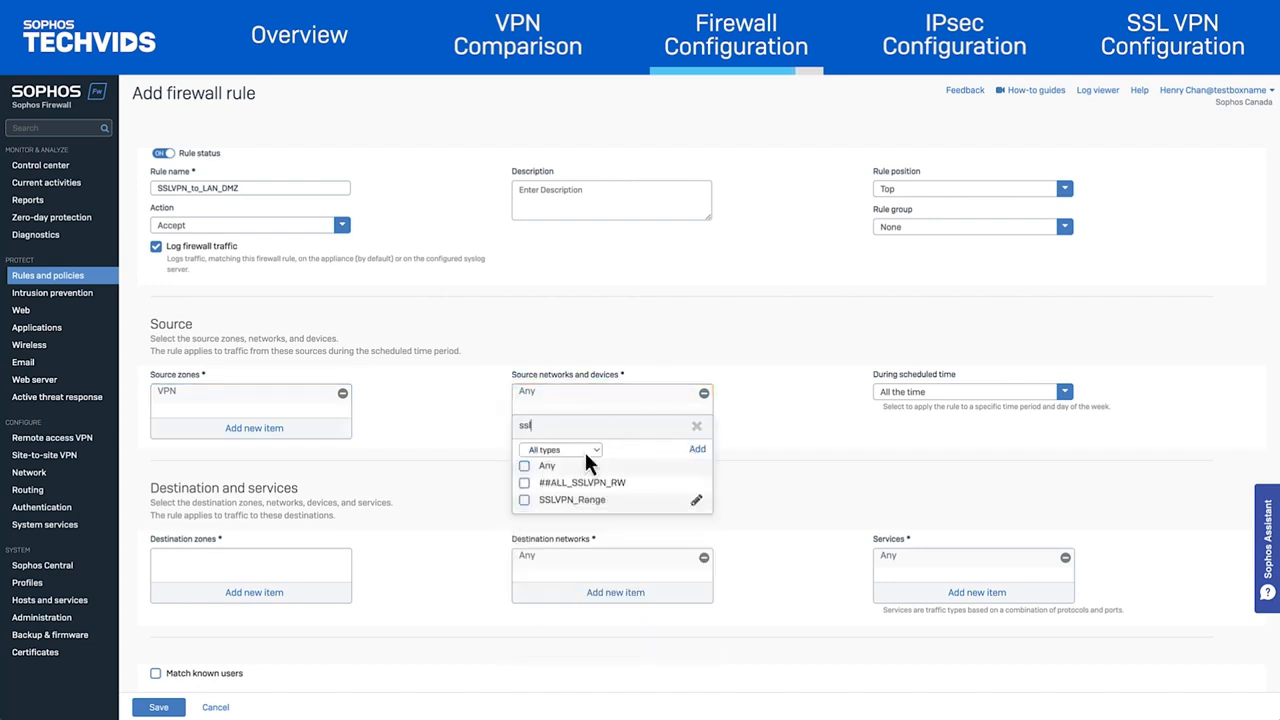
{"action": "left_click", "coordinate": [524, 501]}
{"action": "left_click", "coordinate": [562, 523]}
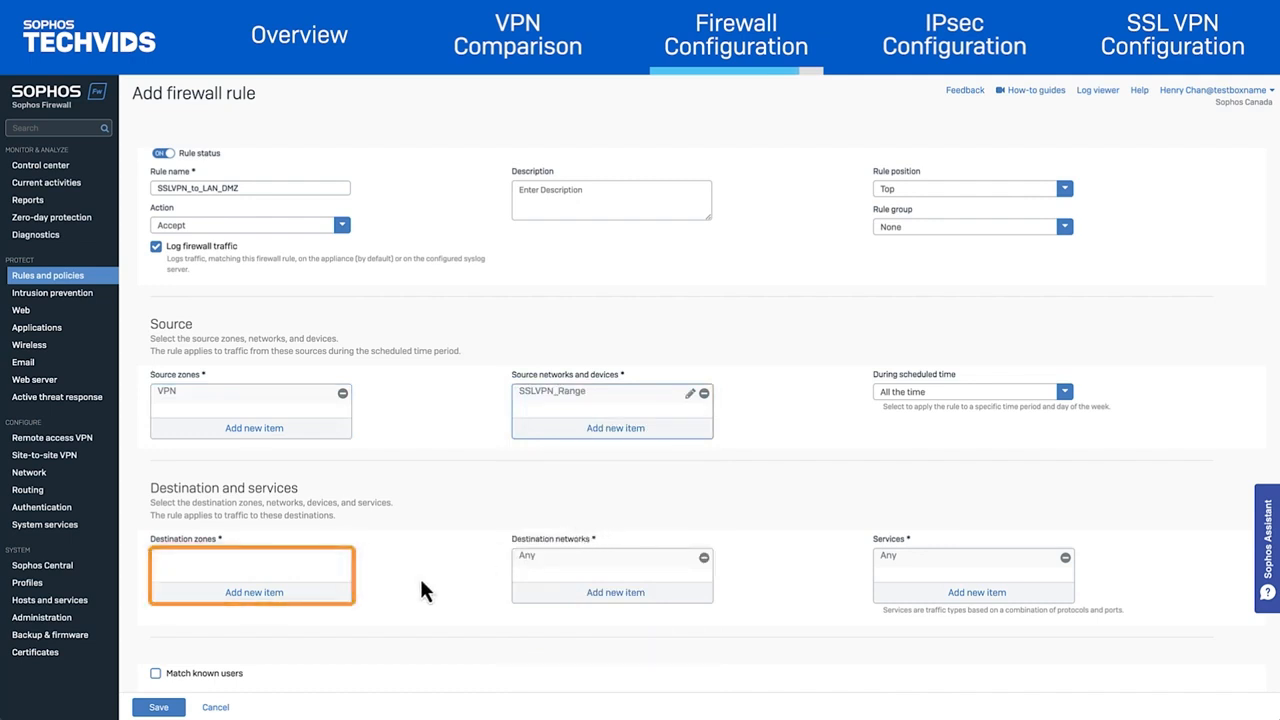
- Set the rule's destination zones to DMZ and LAN, and save the firewall rule
{"action": "left_click", "coordinate": [318, 598]}
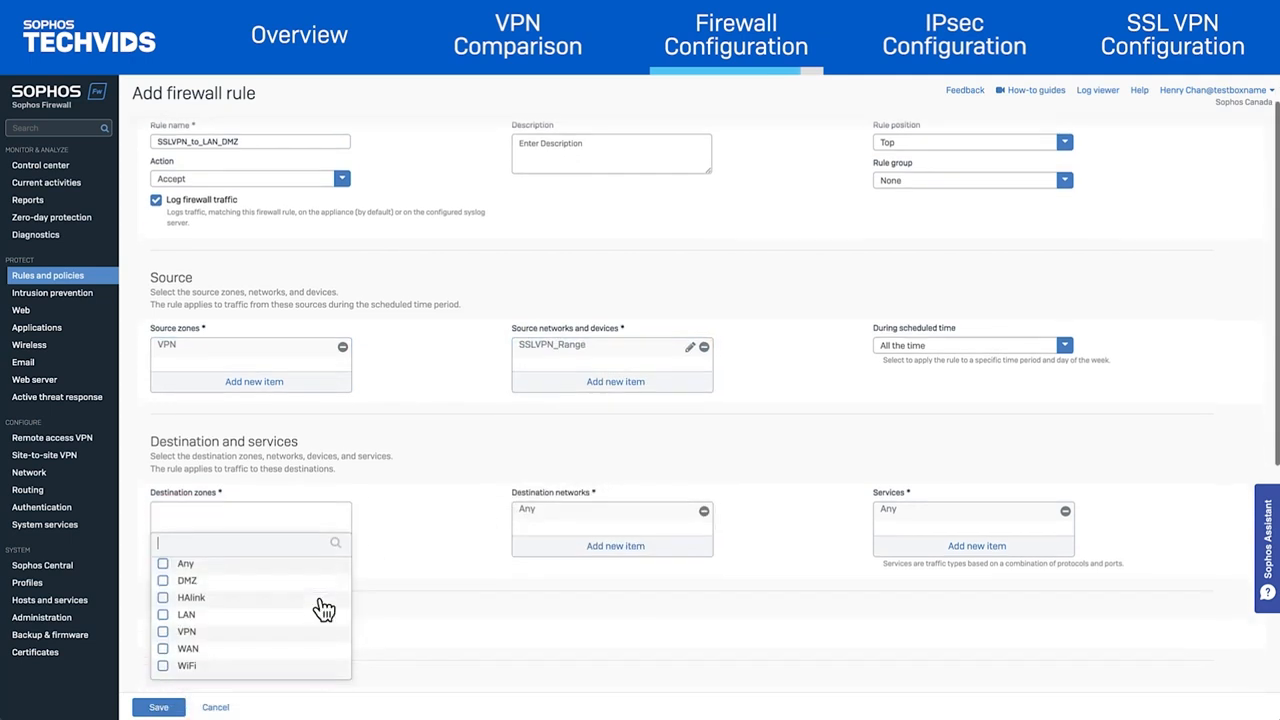
{"action": "left_click", "coordinate": [163, 577]}
{"action": "left_click", "coordinate": [165, 611]}
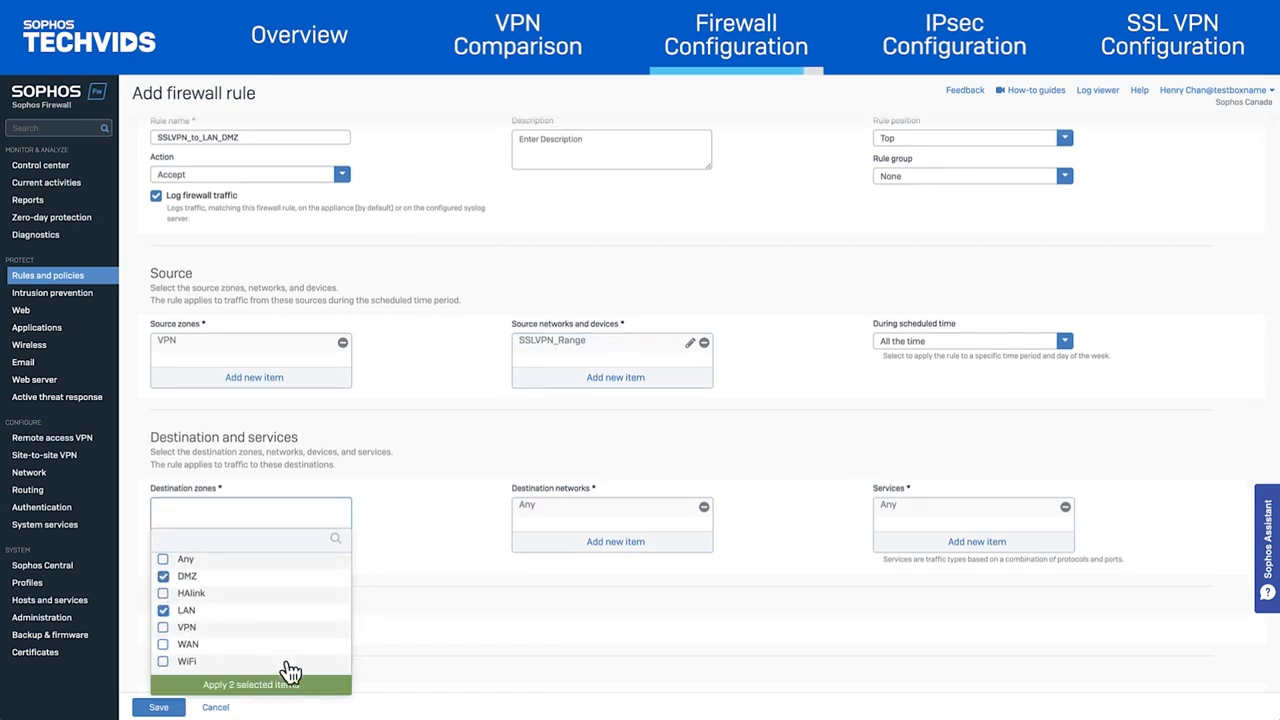
{"action": "left_click", "coordinate": [308, 687]}
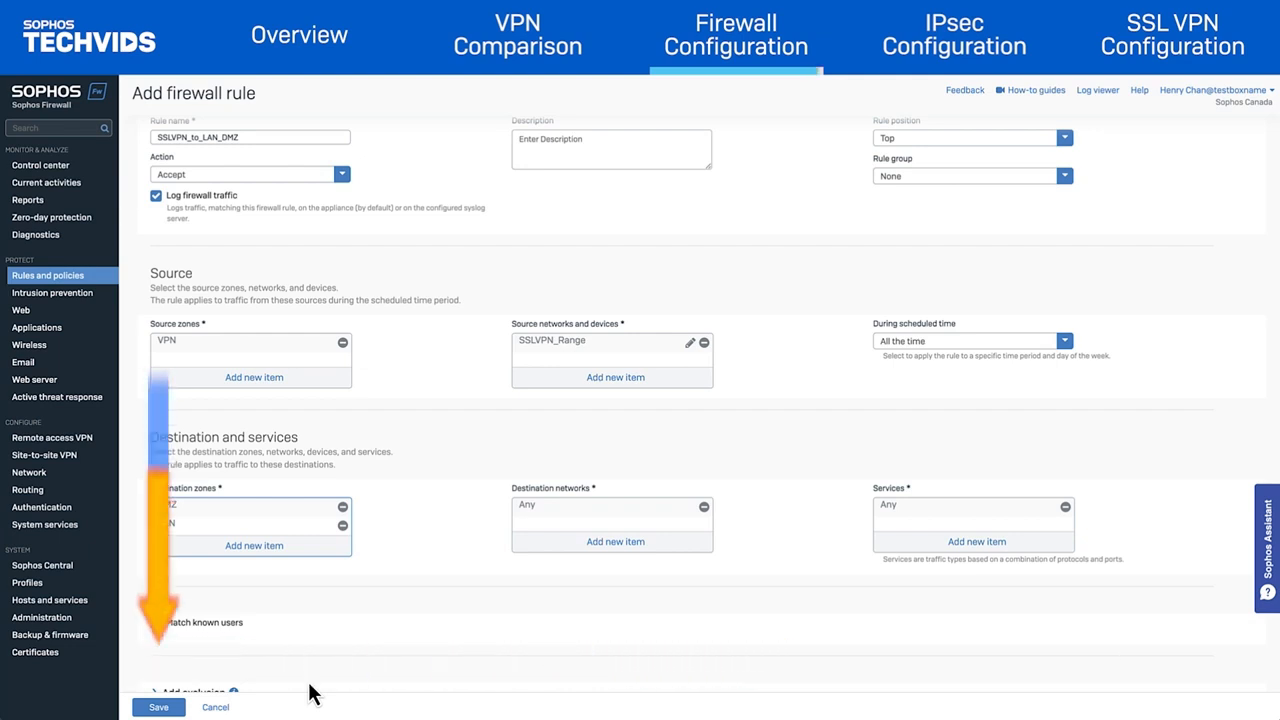
{"action": "left_click", "coordinate": [180, 708]}
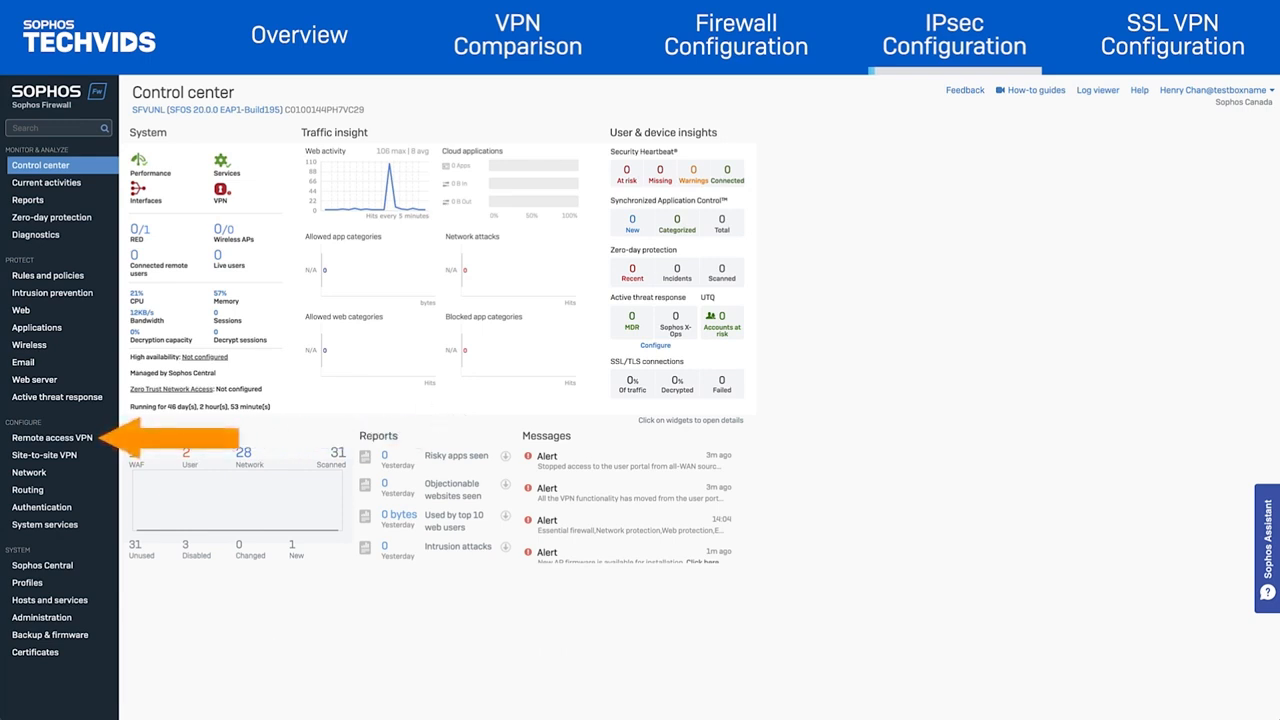
- Enable IPsec remote access VPN on interface PortB - 10.1.1.4 with the DefaultRemoteAccess IPsec profile
{"action": "left_click", "coordinate": [76, 440]}
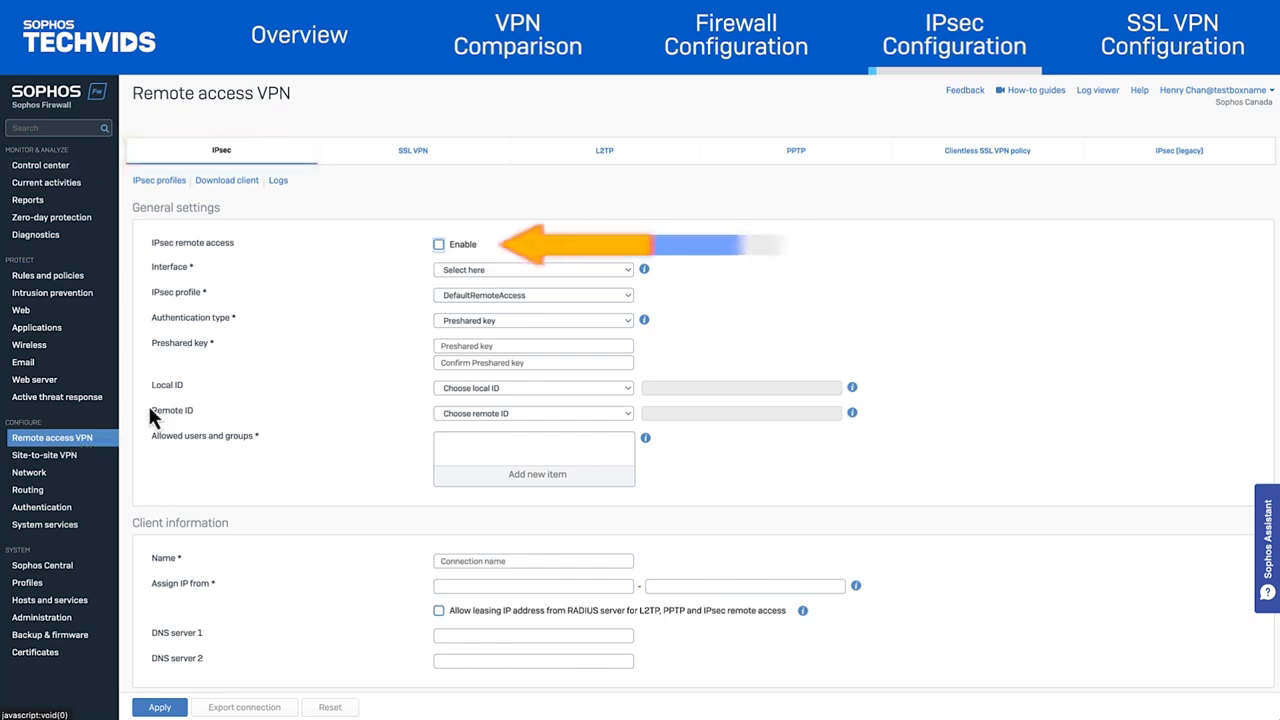
{"action": "left_click", "coordinate": [439, 246]}
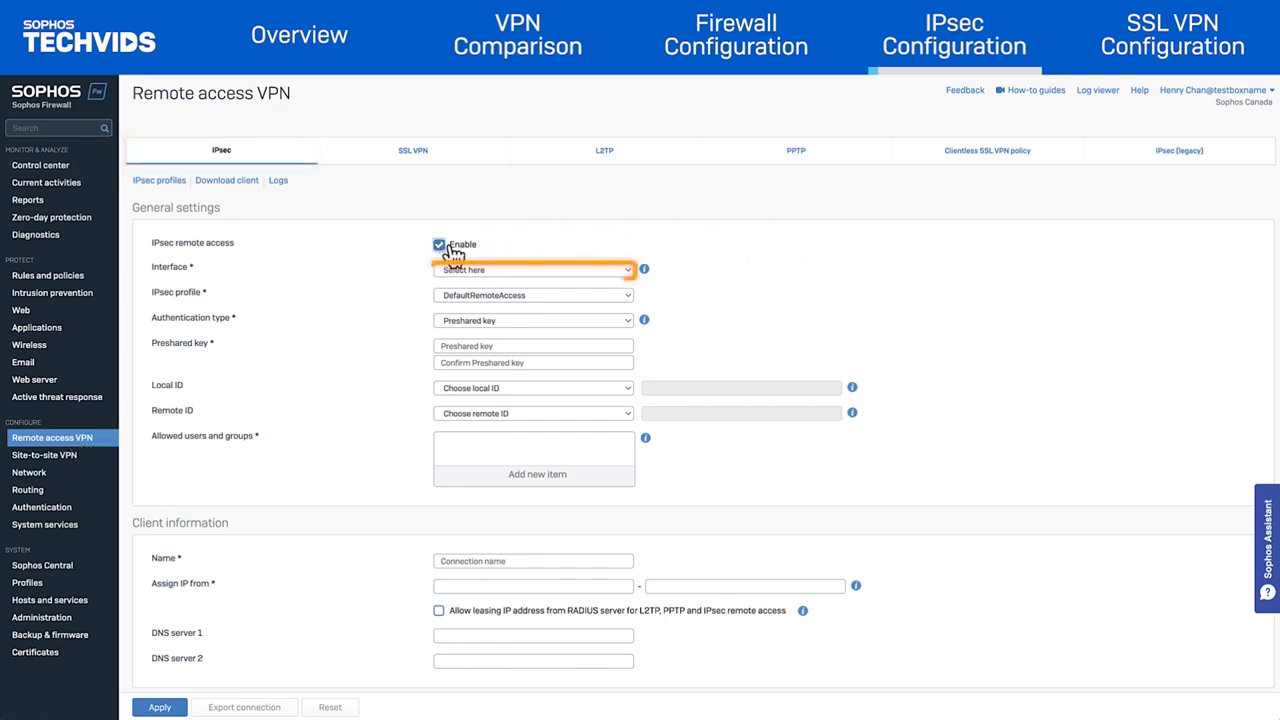
{"action": "left_click", "coordinate": [627, 270]}
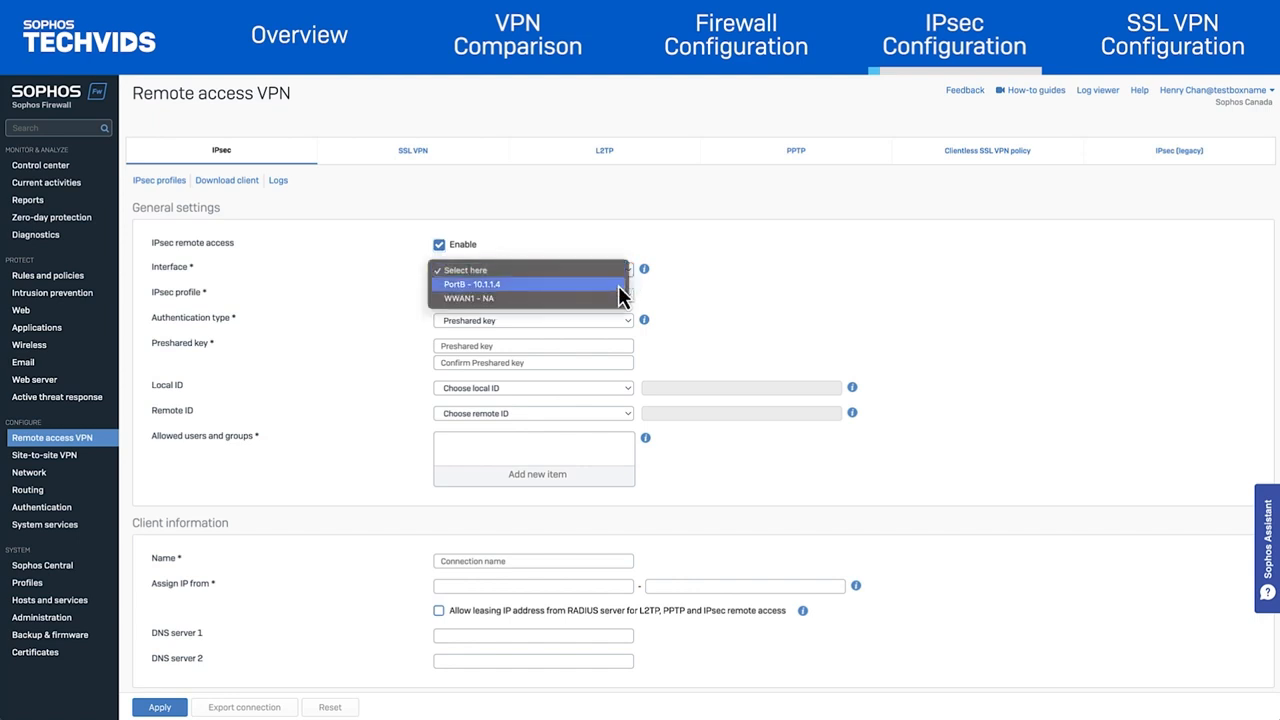
{"action": "left_click", "coordinate": [618, 282]}
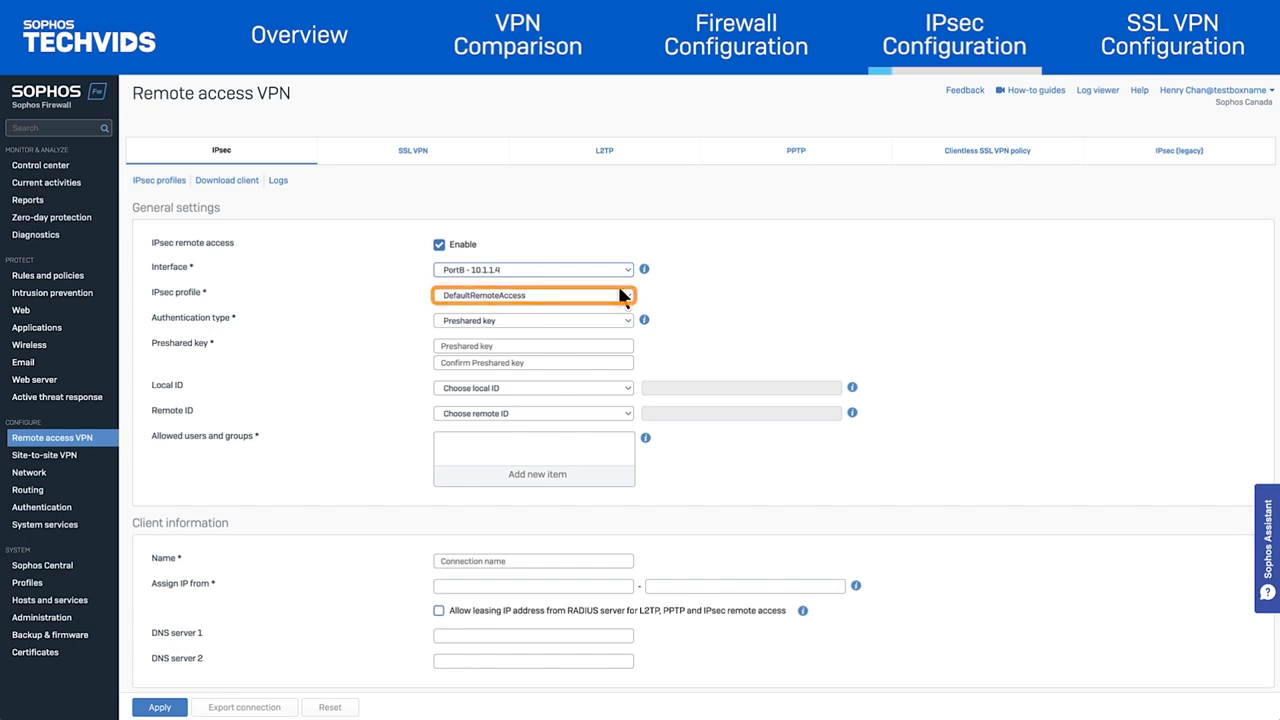
{"action": "left_click", "coordinate": [629, 298]}
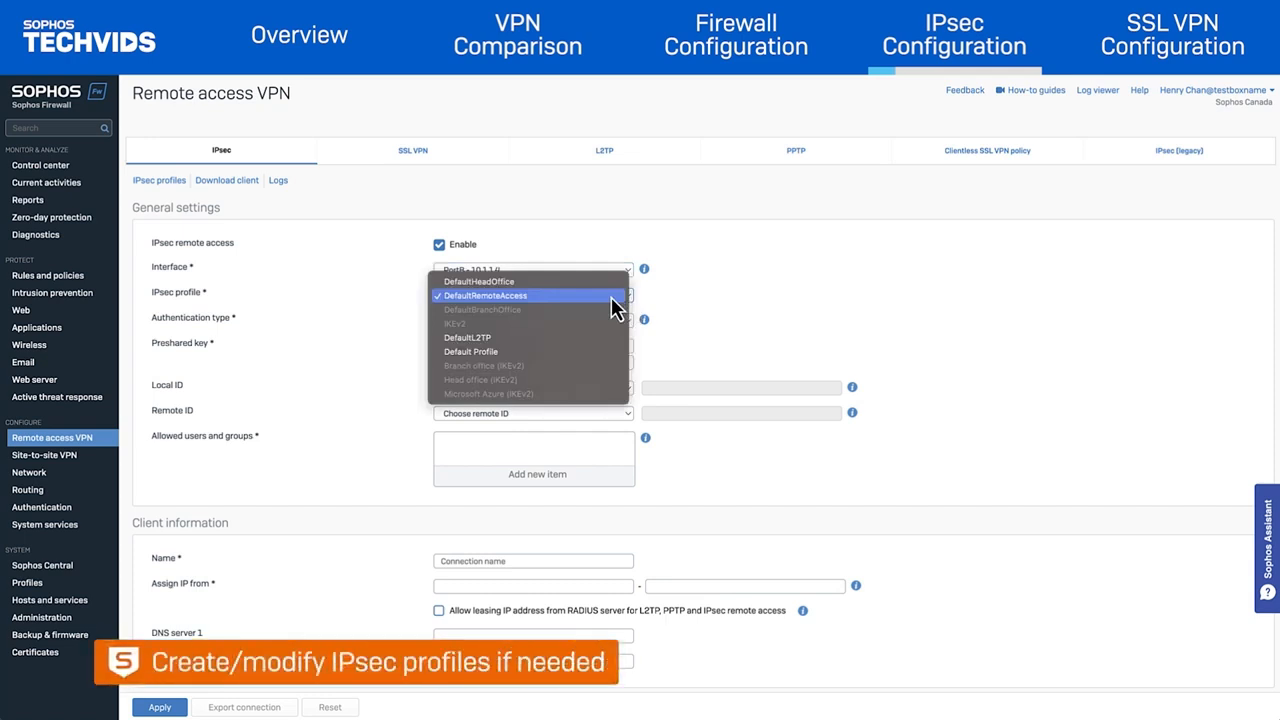
{"action": "left_click", "coordinate": [611, 297]}
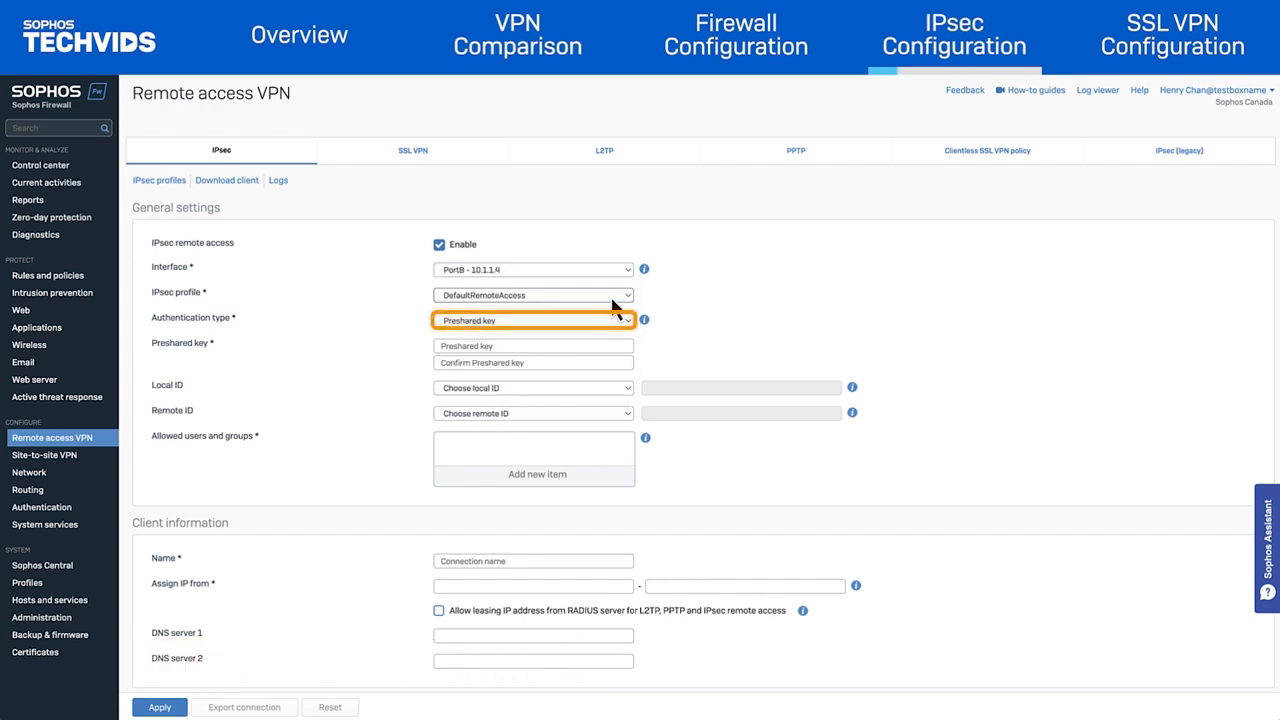
- Enter and confirm the preshared key for the IPsec remote access connection
{"action": "left_click", "coordinate": [616, 345]}
{"action": "type", "text": "••••••••••••"}
{"action": "key", "text": "Tab"}
{"action": "type", "text": "••••••••••••"}
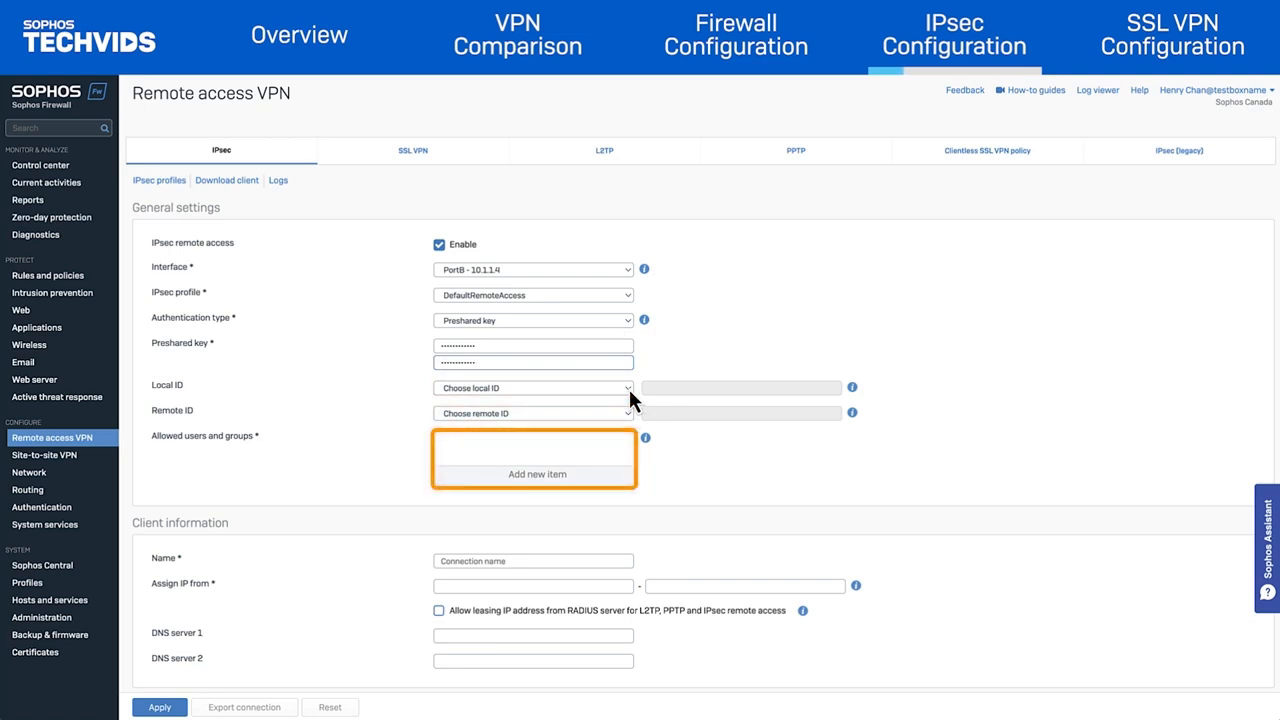
- Add testuser to the allowed users and groups of the IPsec remote access VPN
{"action": "left_click", "coordinate": [595, 476]}
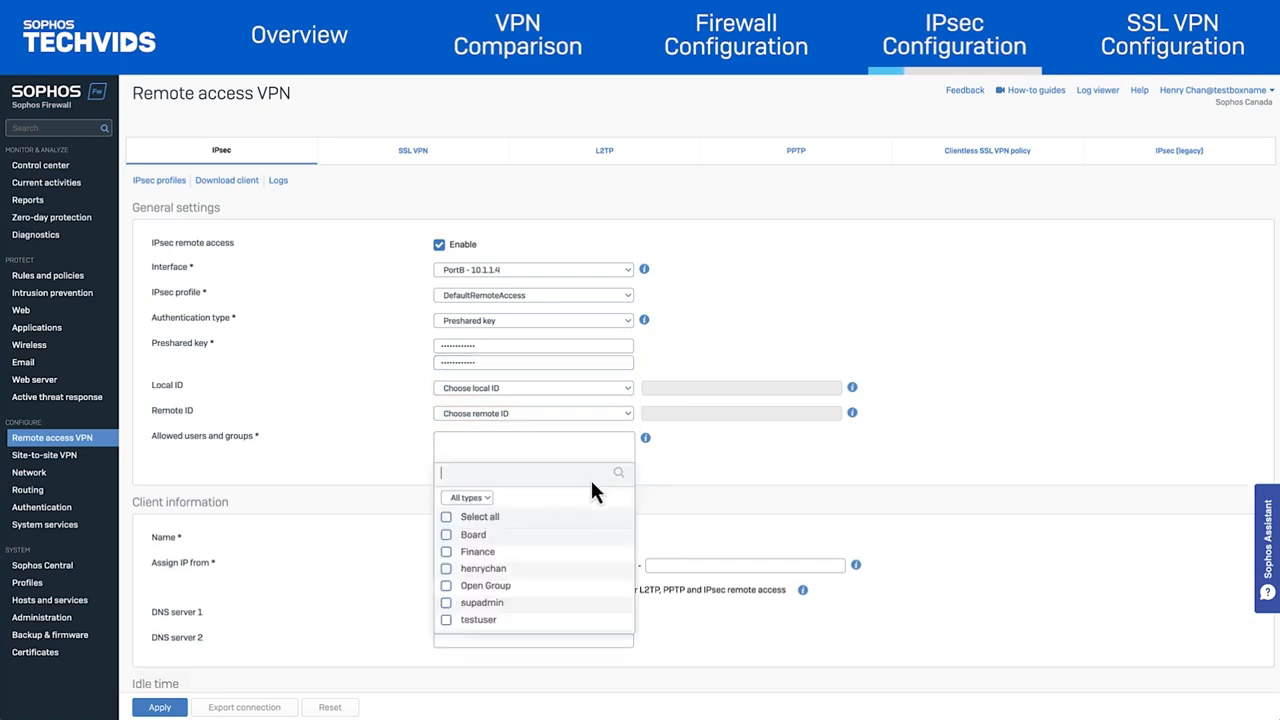
{"action": "left_click", "coordinate": [447, 621]}
{"action": "left_click", "coordinate": [531, 647]}
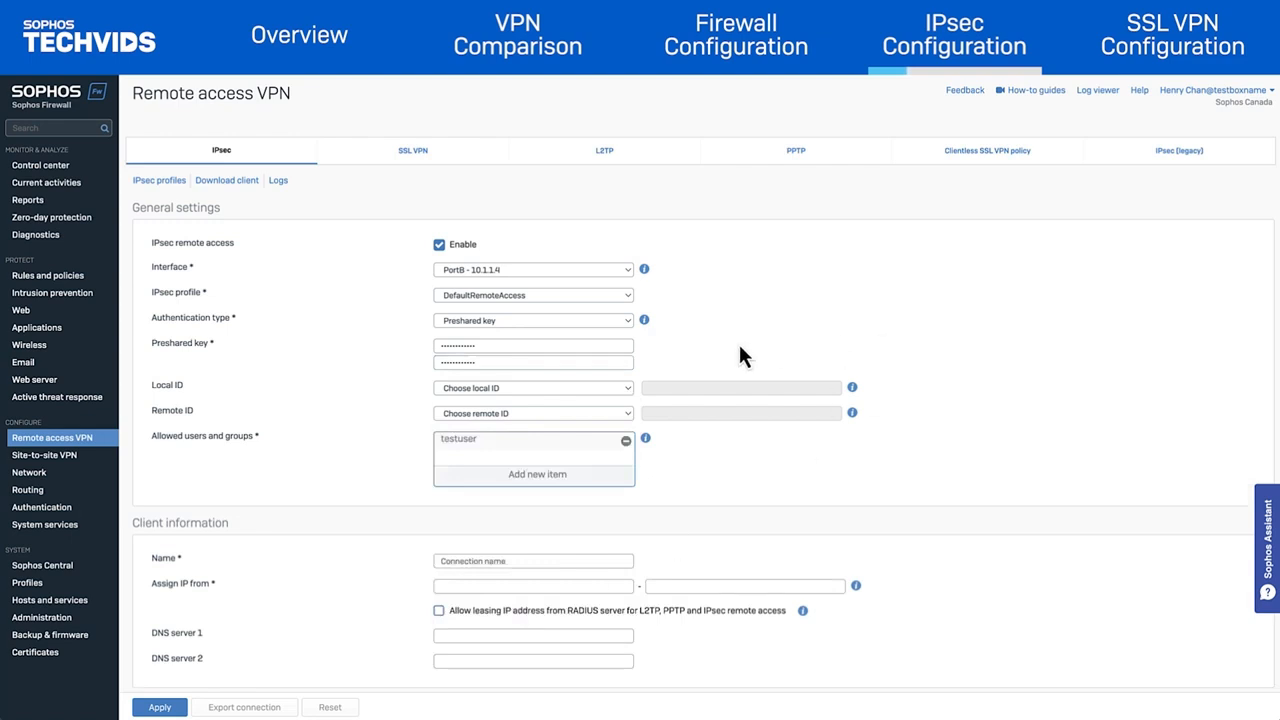
{"action": "scroll", "coordinate": [740, 350], "scroll_direction": "down", "scroll_amount": 4}
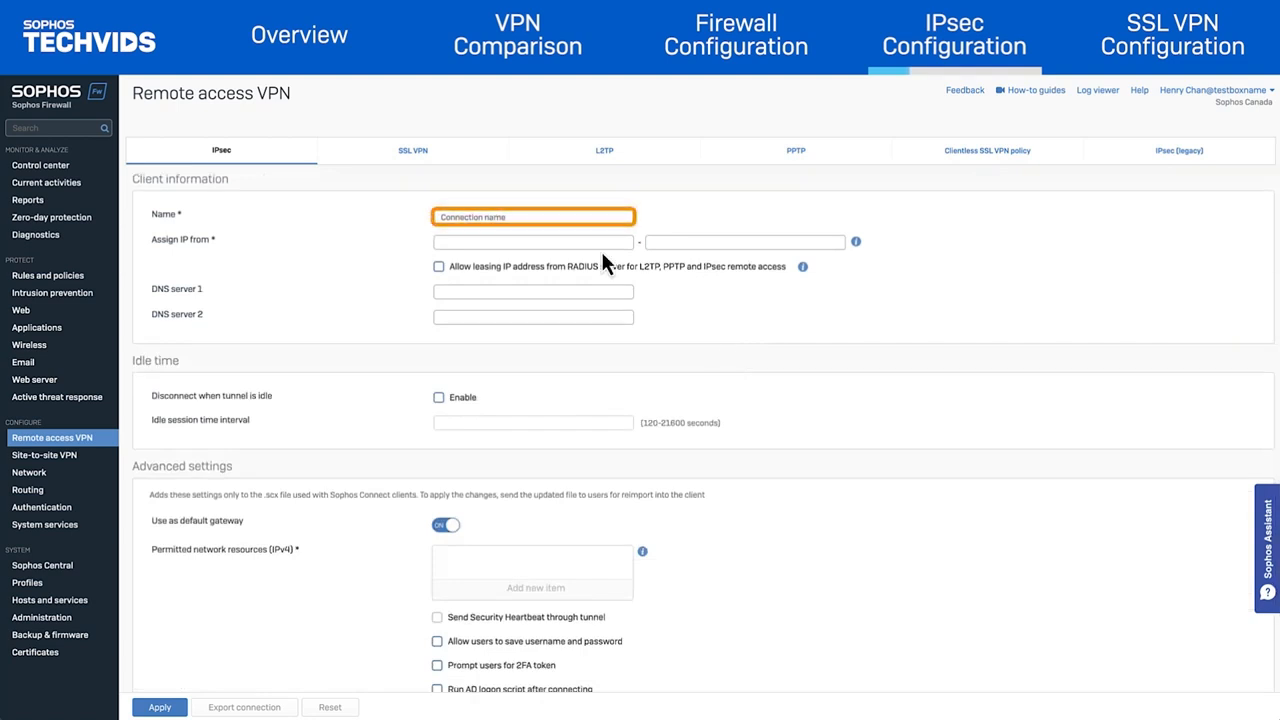
- Name the IPsec client connection norouterid and assign client IP addresses from 192.168.100.1 to 192.168.100.10
{"action": "left_click", "coordinate": [547, 216]}
{"action": "type", "text": "norouterid"}
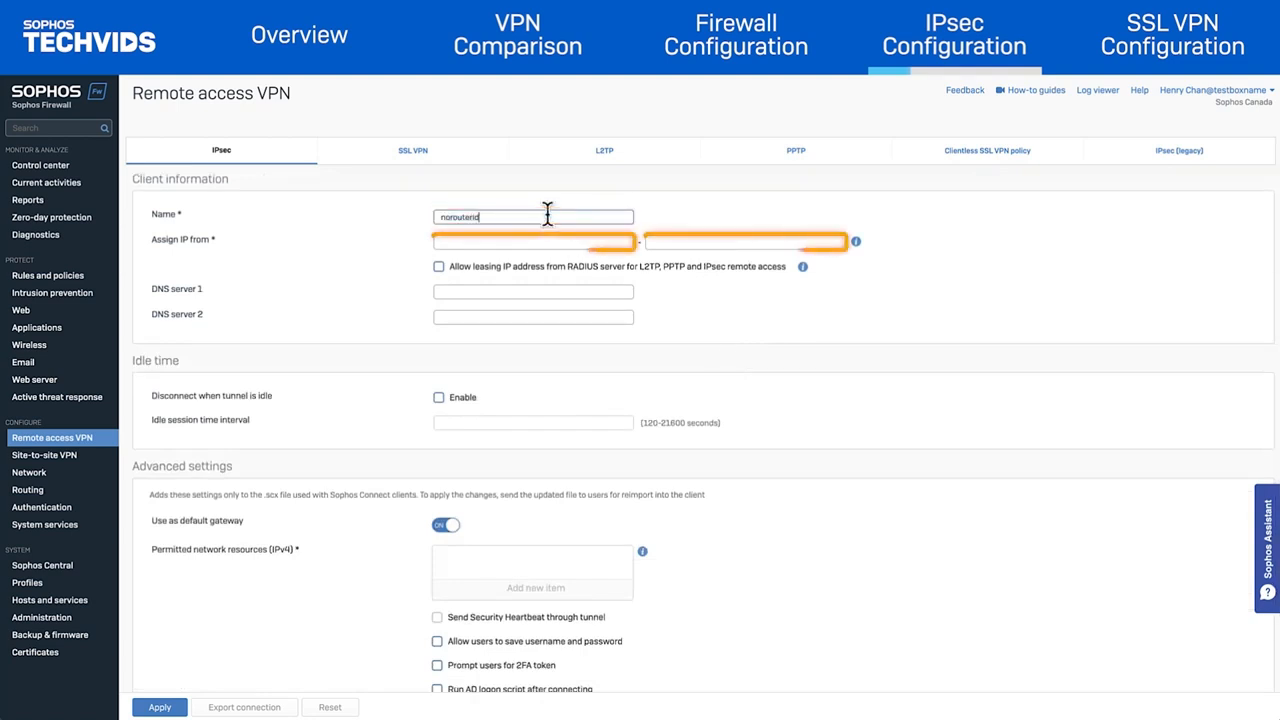
{"action": "key", "text": "Tab"}
{"action": "type", "text": "192.168.100.1"}
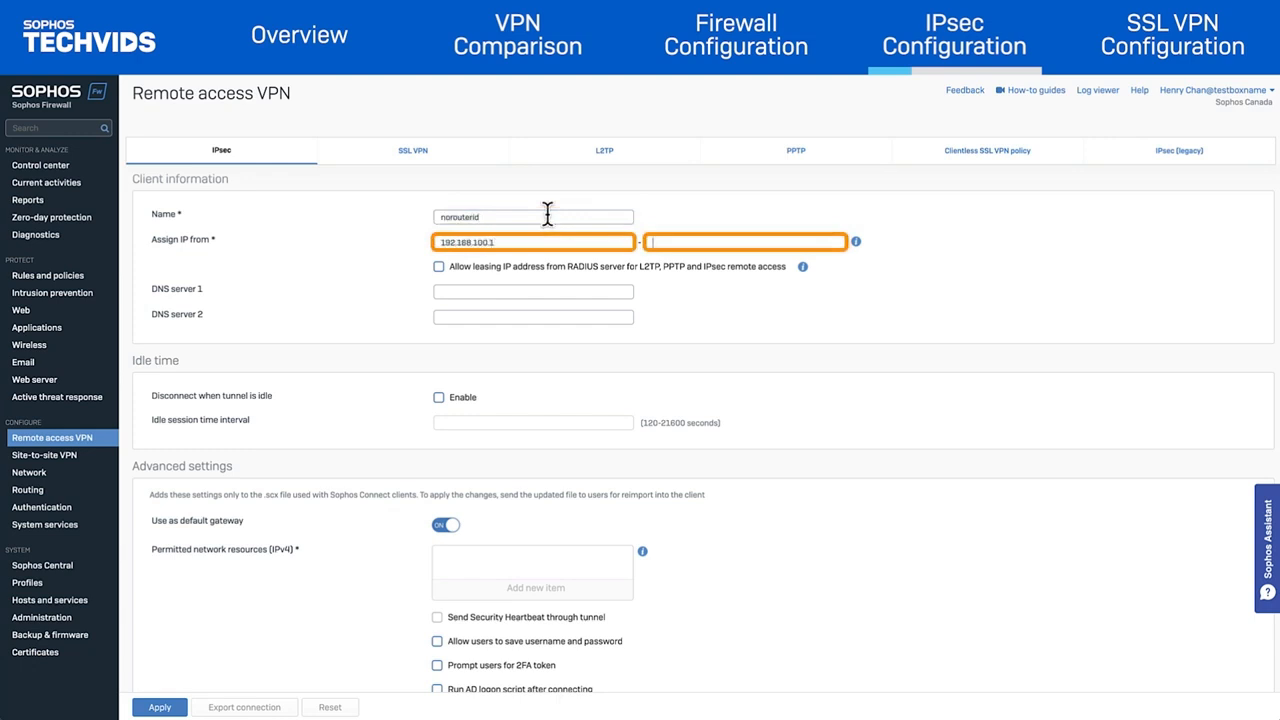
{"action": "key", "text": "Tab"}
{"action": "type", "text": "192.168.100.10"}
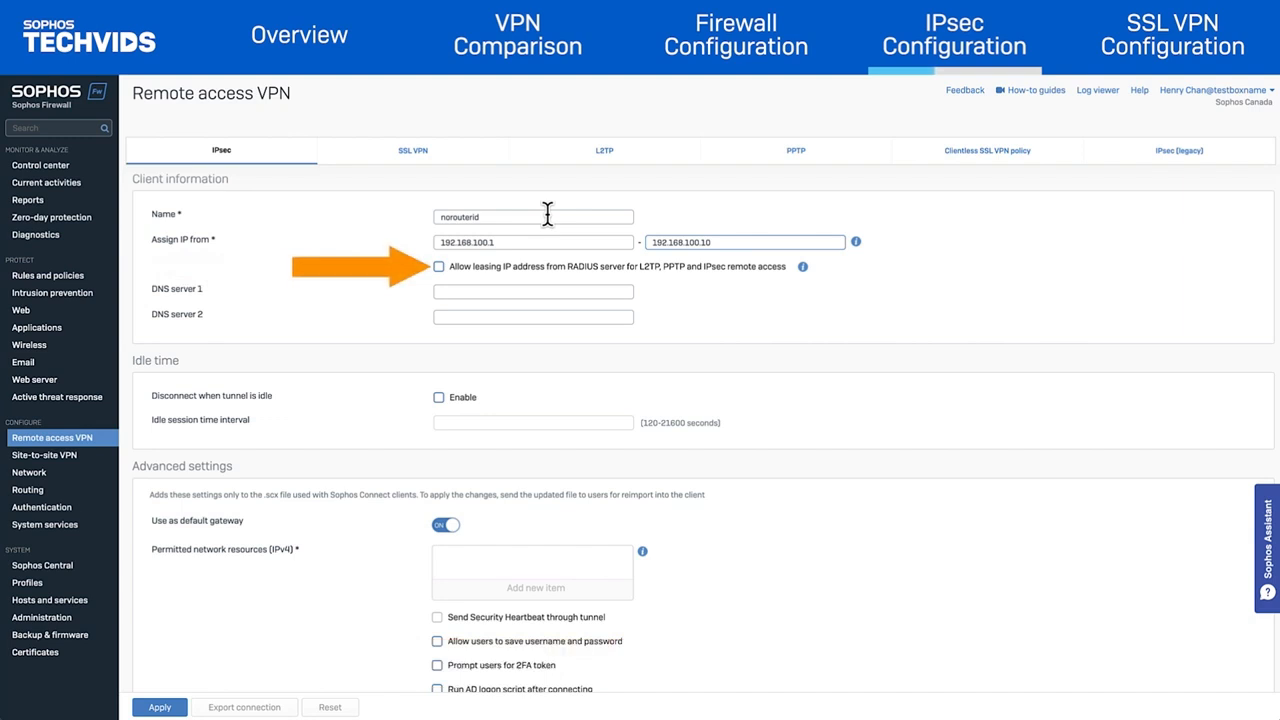
- Set the client DNS servers to 172.16.1.100 as the first and 172.16.2.100 as the second
{"action": "type", "text": "172.16.1.100"}
{"action": "key", "text": "Tab"}
{"action": "type", "text": "172.16.2.100"}
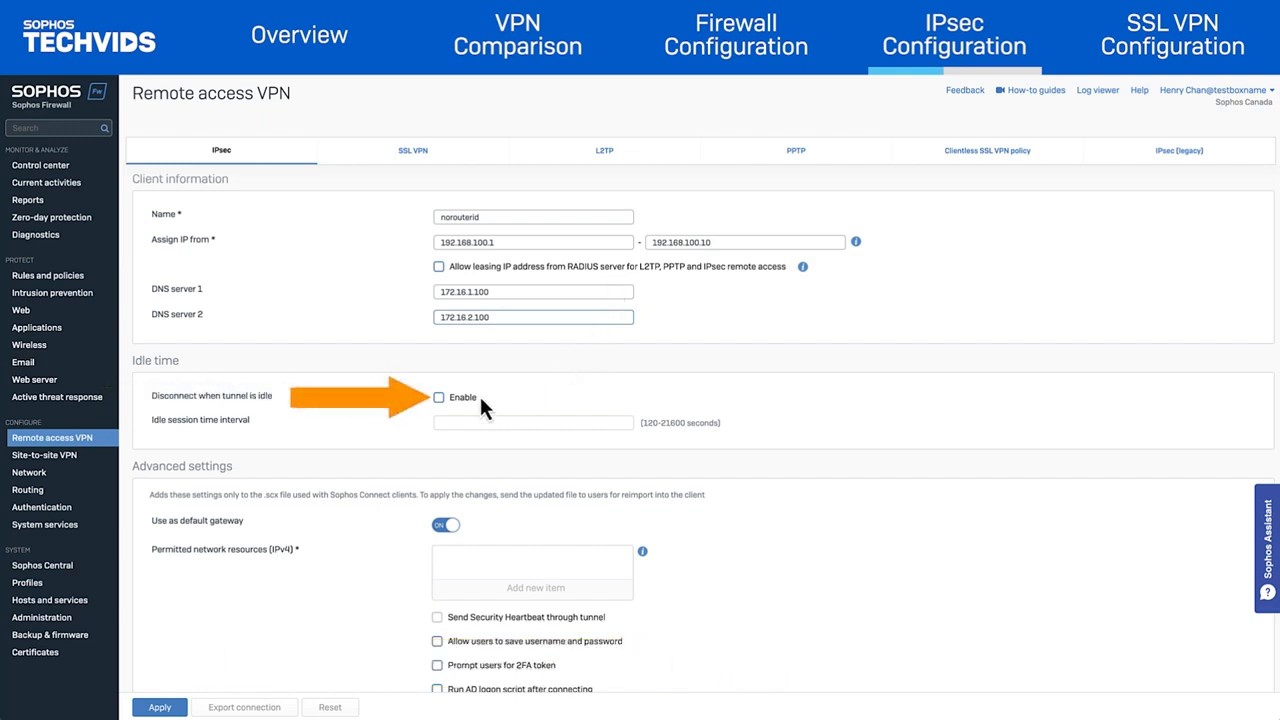
- Enable disconnecting when the tunnel is idle, with an idle session time interval of 120 seconds
{"action": "left_click", "coordinate": [439, 398]}
{"action": "left_click", "coordinate": [576, 423]}
{"action": "type", "text": "120"}
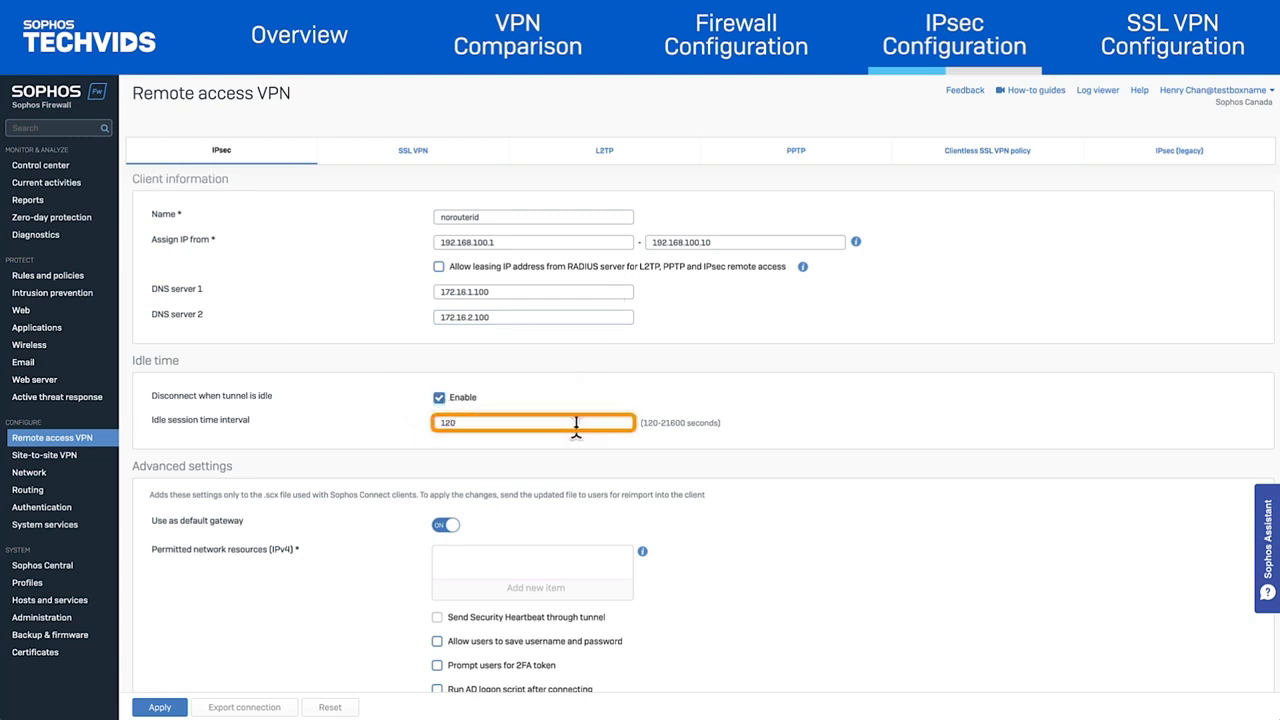
- Turn off use as default gateway and permit the IPv4 network resources 172.16.1.100, 172.16.2.100 and LAN Network
{"action": "scroll", "coordinate": [641, 440], "scroll_direction": "down", "scroll_amount": 3}
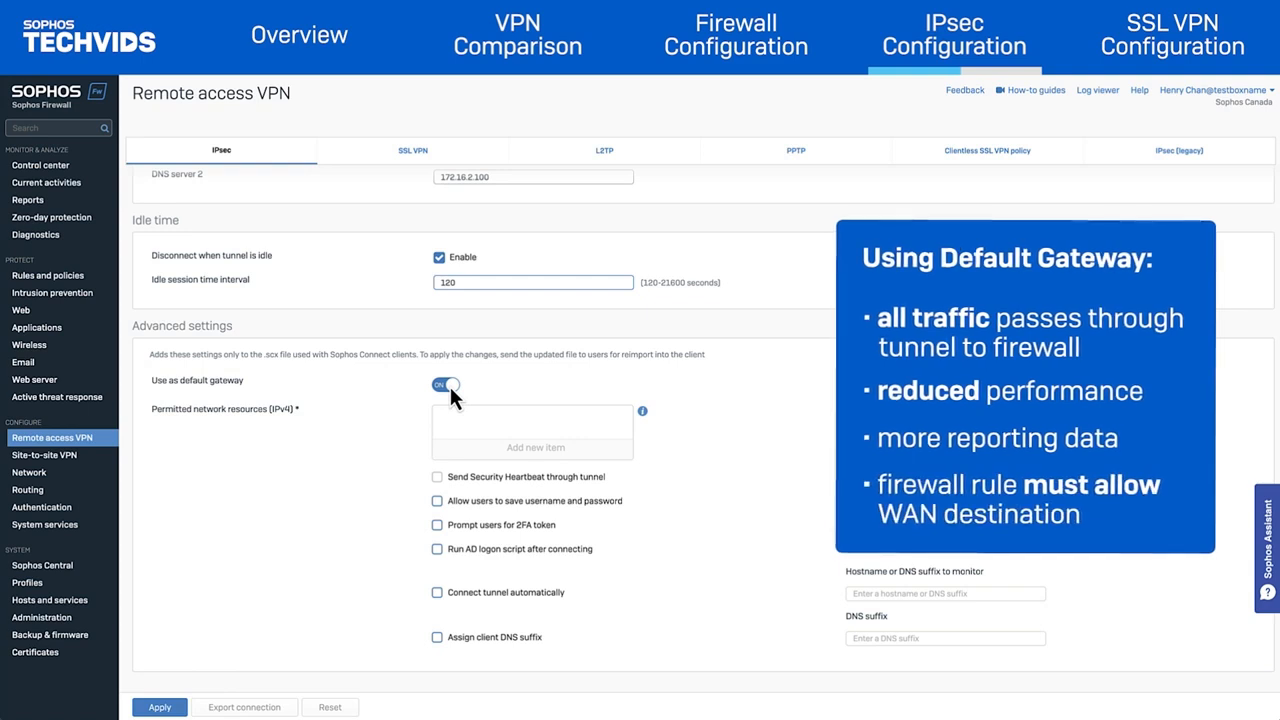
{"action": "left_click", "coordinate": [449, 384]}
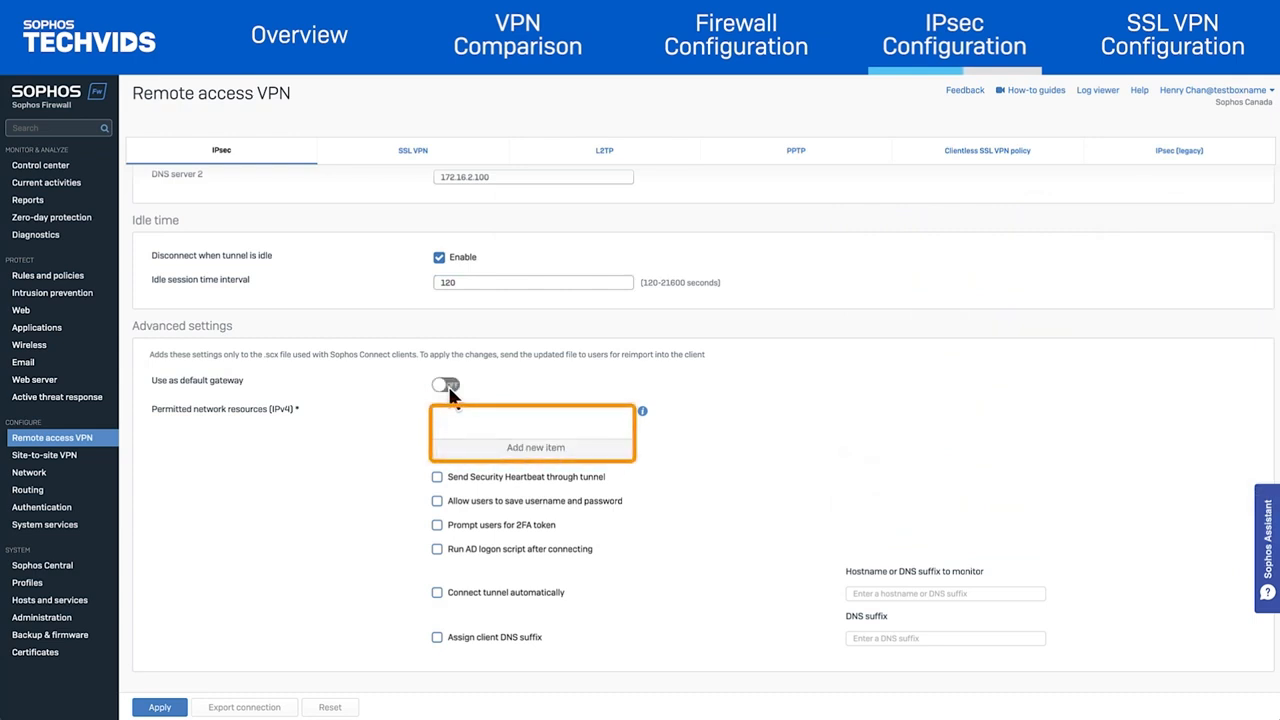
{"action": "left_click", "coordinate": [572, 451]}
{"action": "left_click", "coordinate": [500, 565]}
{"action": "left_click", "coordinate": [521, 588]}
{"action": "scroll", "coordinate": [521, 592], "scroll_direction": "down", "scroll_amount": 5}
{"action": "left_click", "coordinate": [445, 592]}
{"action": "left_click", "coordinate": [580, 711]}
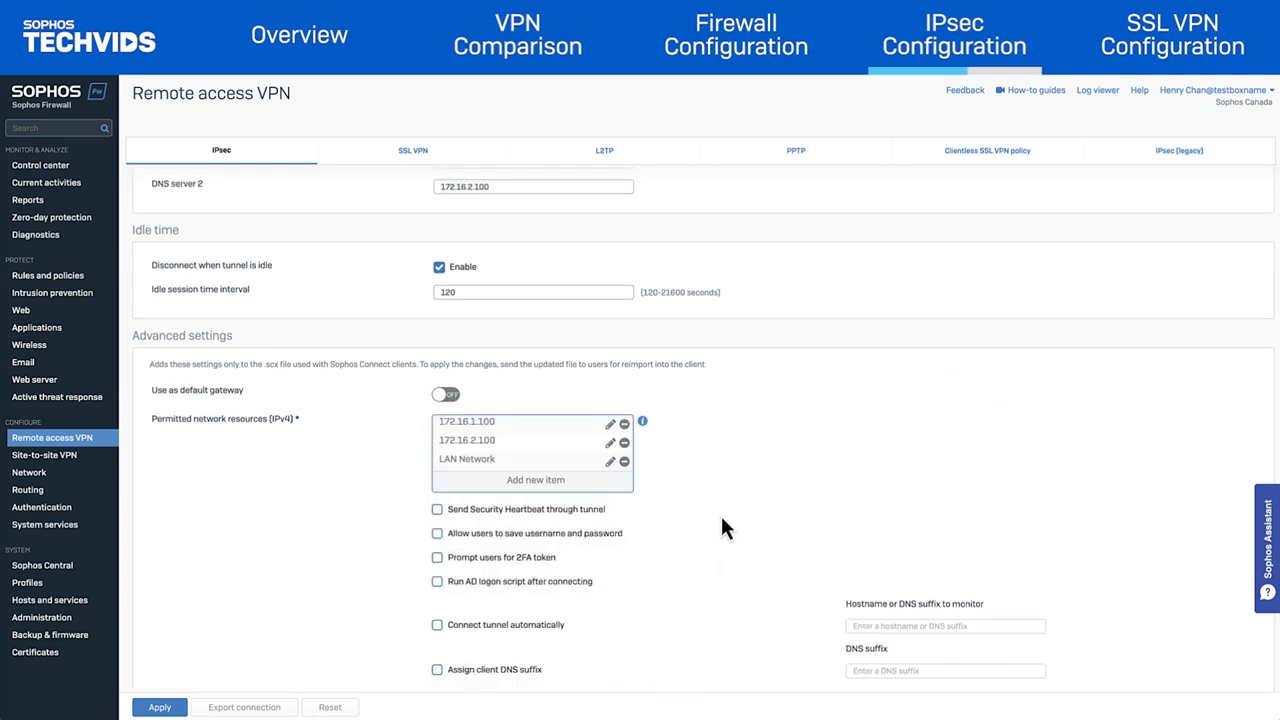
- Enable automatic tunnel connection monitoring dc1.testgroup.local, and assign the client DNS suffix testgroup.local
{"action": "scroll", "coordinate": [722, 518], "scroll_direction": "up", "scroll_amount": 2}
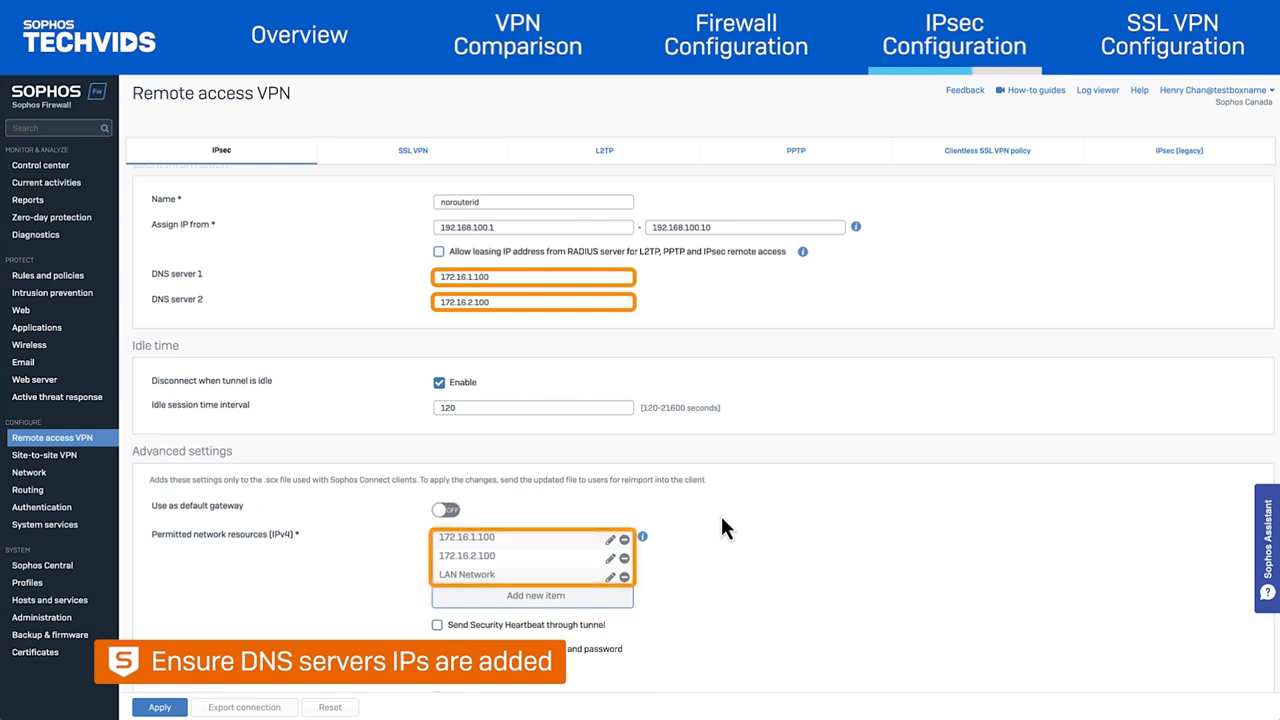
{"action": "scroll", "coordinate": [722, 518], "scroll_direction": "down", "scroll_amount": 1}
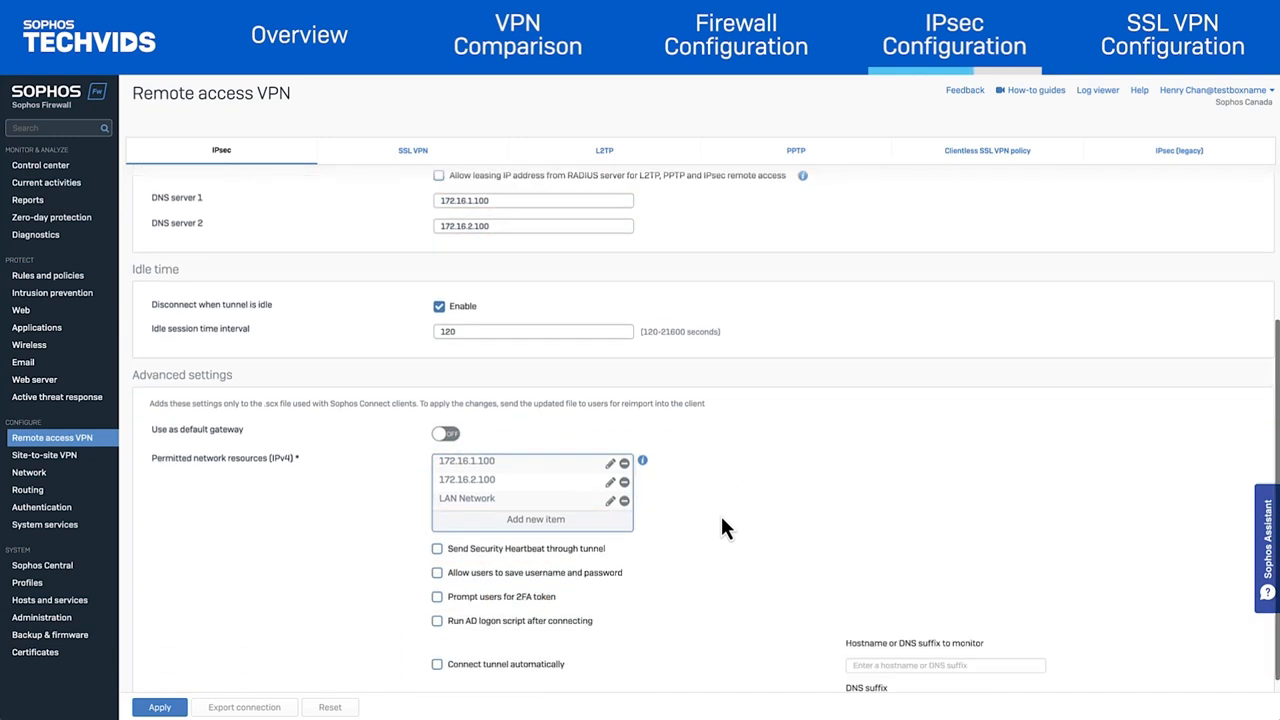
{"action": "scroll", "coordinate": [721, 518], "scroll_direction": "down", "scroll_amount": 1}
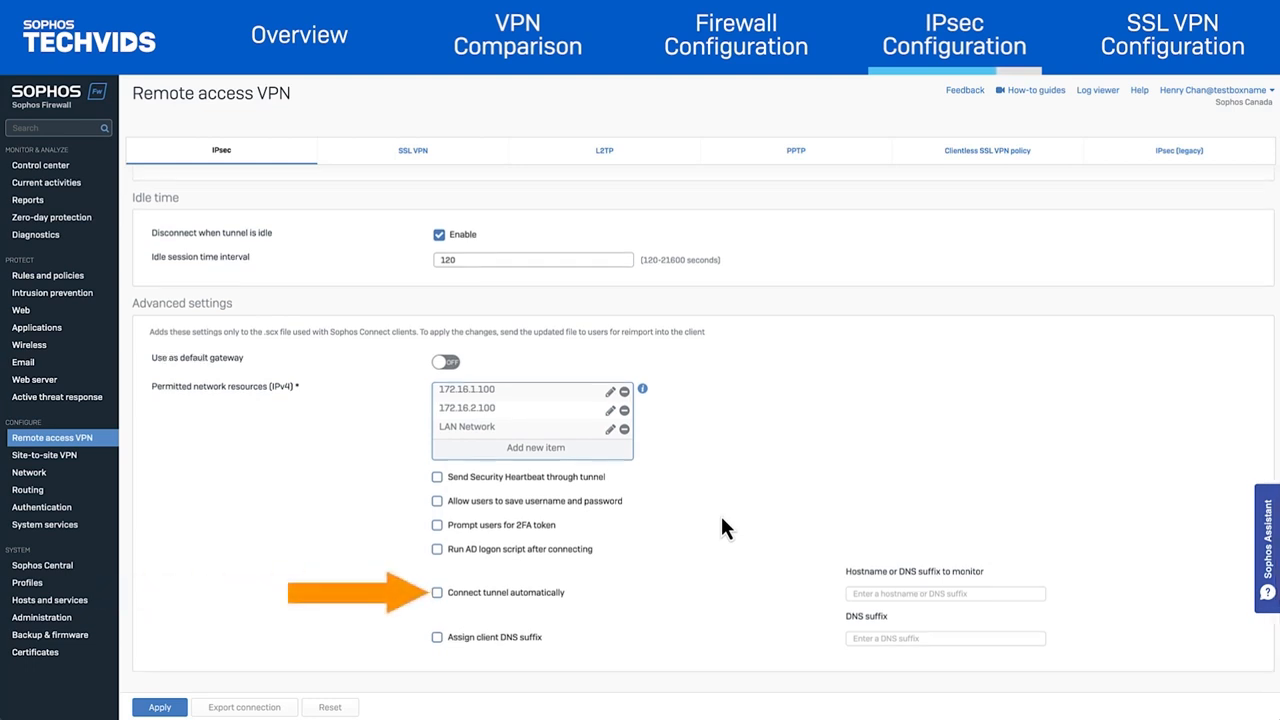
{"action": "left_click", "coordinate": [492, 592]}
{"action": "left_click", "coordinate": [879, 592]}
{"action": "type", "text": "dc1.testgroup.local"}
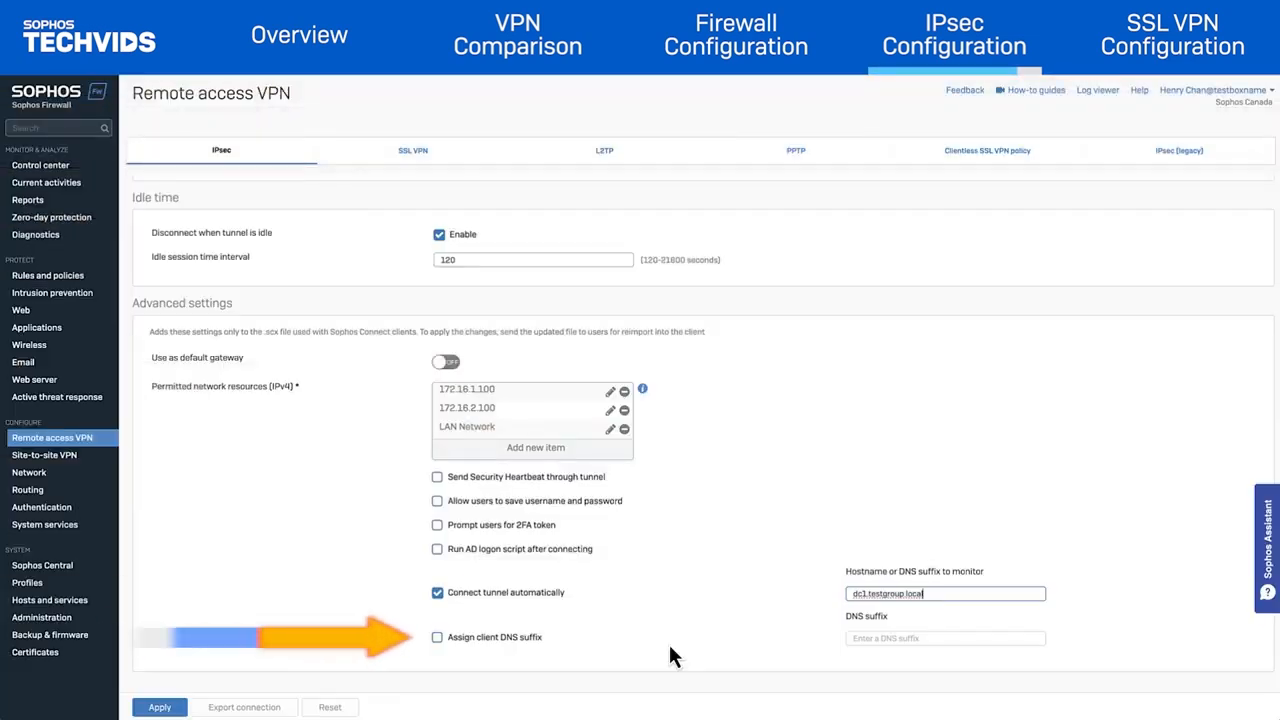
{"action": "left_click", "coordinate": [437, 637]}
{"action": "type", "text": "testgroup.local"}
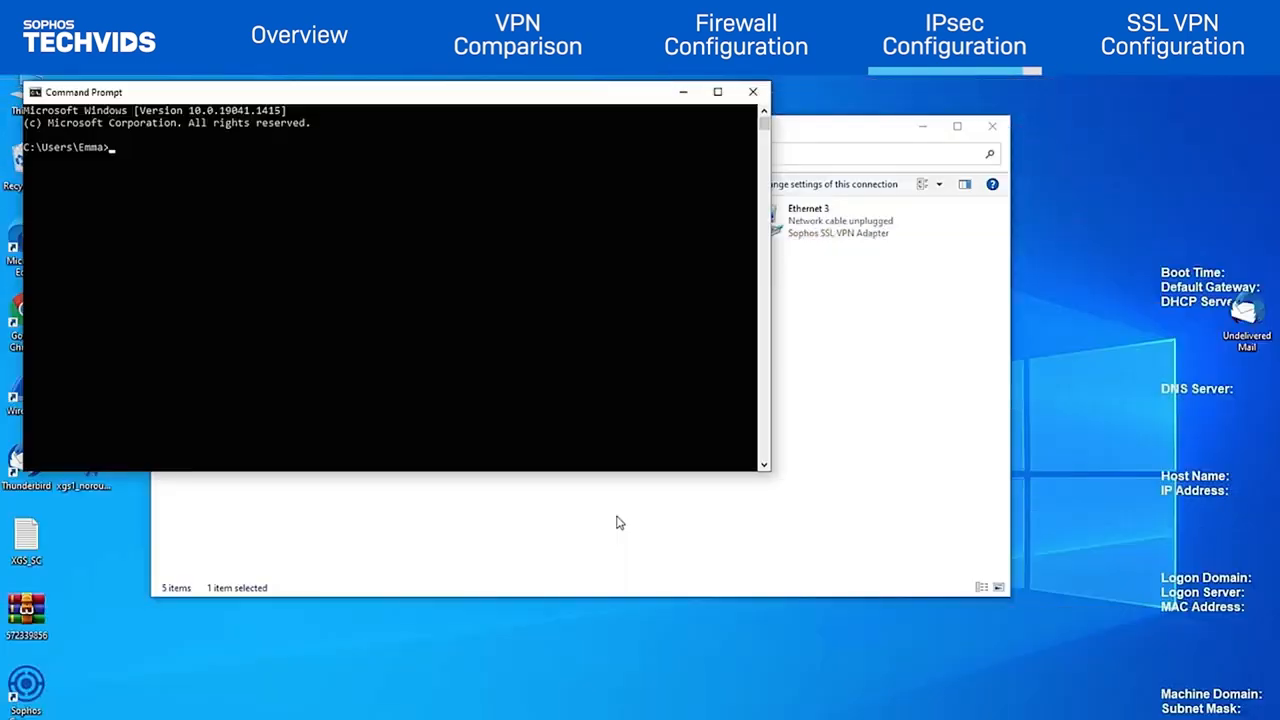
- Switch to Command Prompt on the Windows client and ping pc1 by its short hostname
{"action": "type", "text": "ping pc1"}
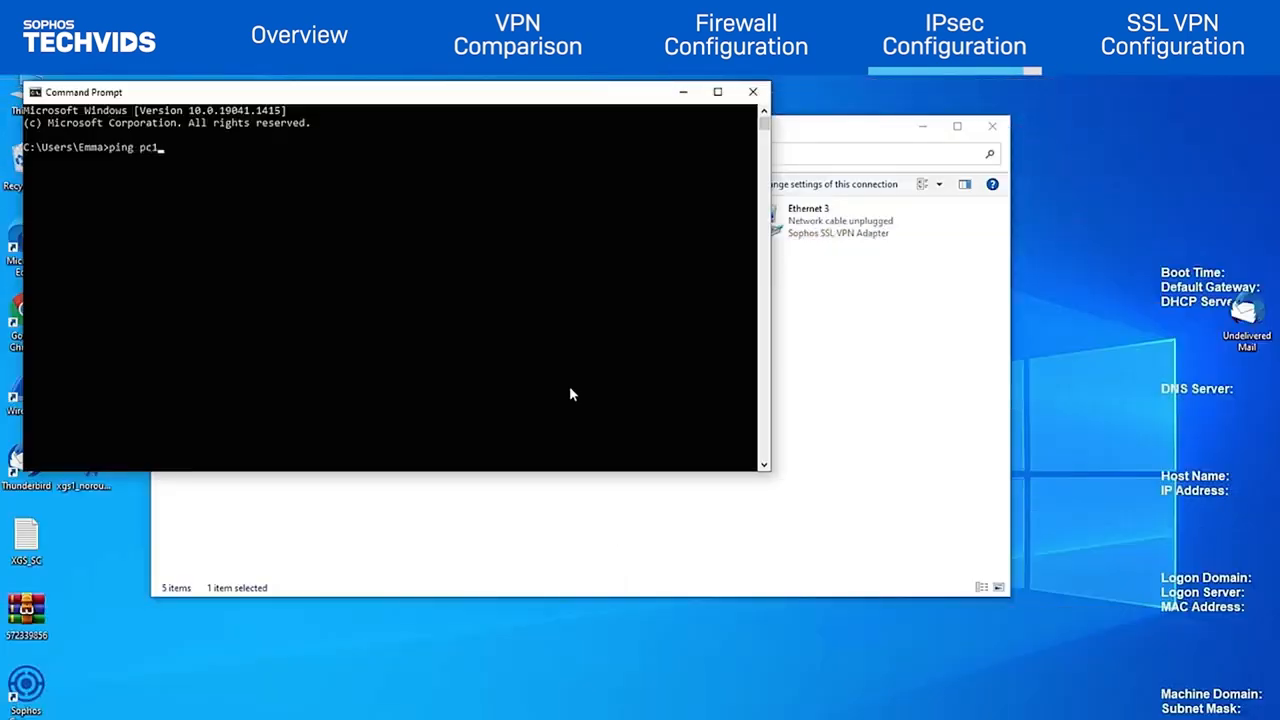
{"action": "key", "text": "Return"}
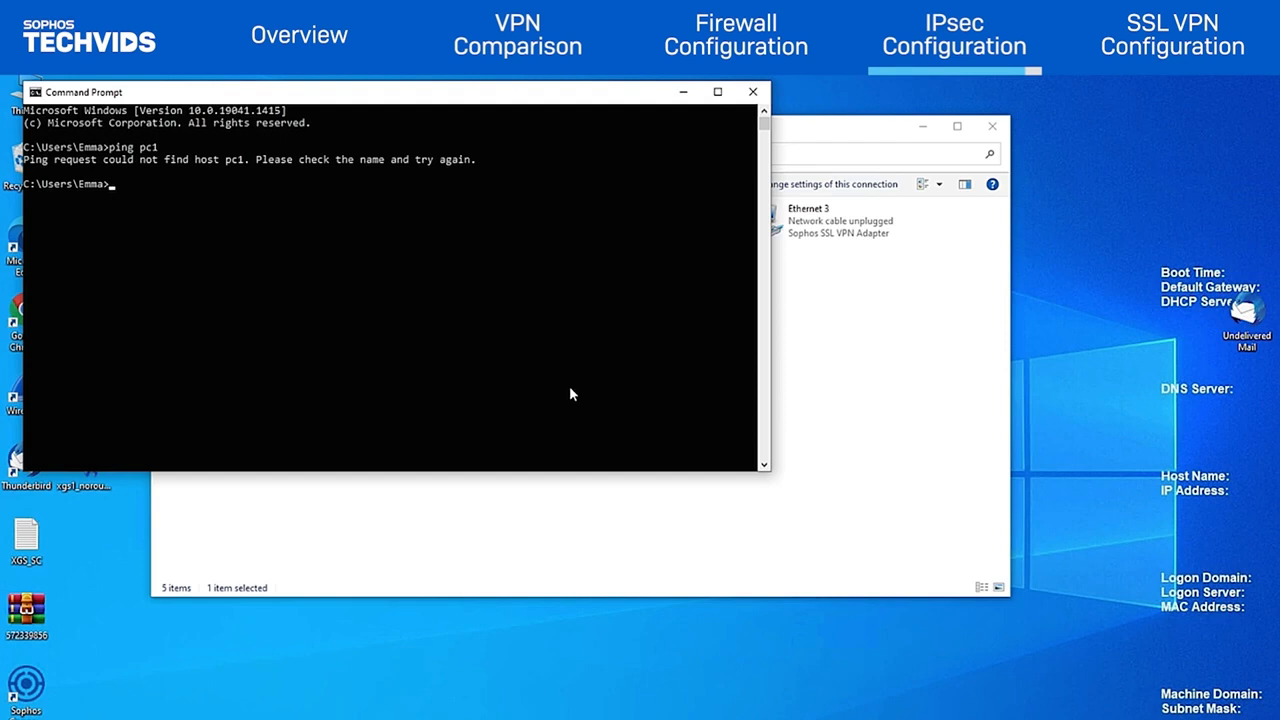
- In Network Connections, check the DNS servers and connection DNS suffix in the IPv4 advanced settings of Ethernet 2, the Sophos TAP Adapter
{"action": "key", "text": "alt+Tab"}
{"action": "right_click", "coordinate": [631, 226]}
{"action": "left_click", "coordinate": [681, 370]}
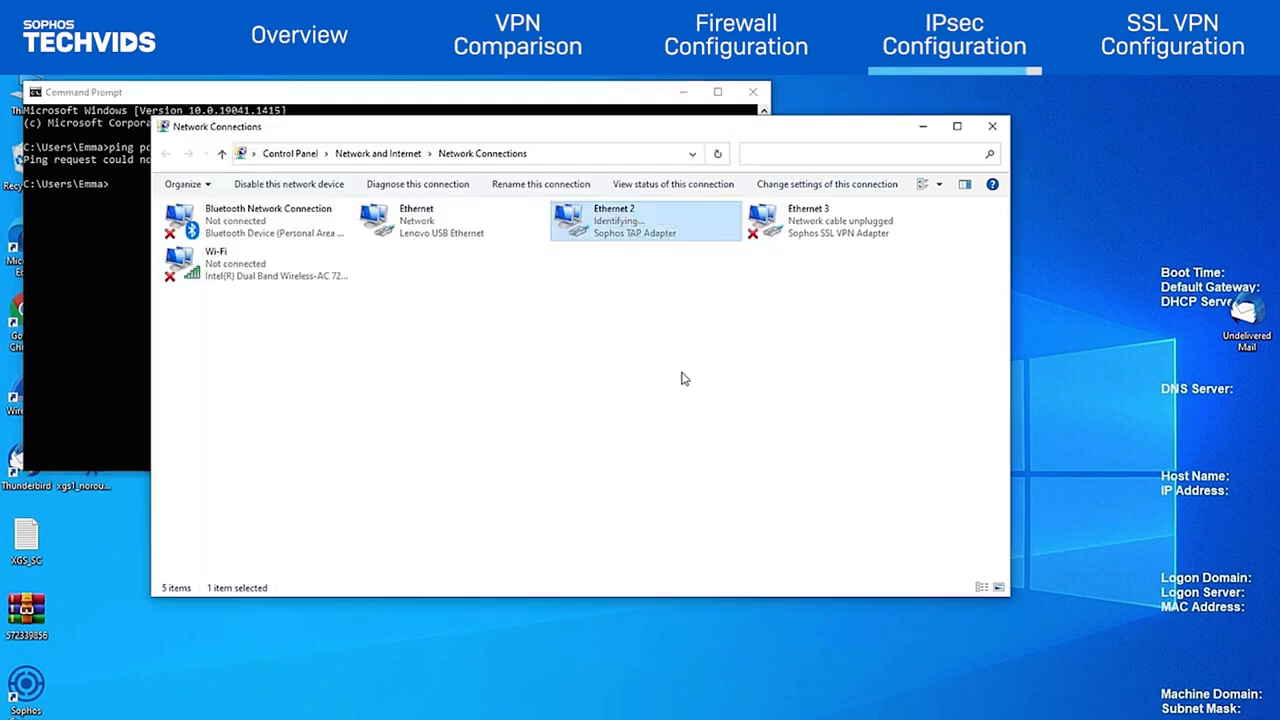
{"action": "left_click", "coordinate": [280, 370]}
{"action": "left_click", "coordinate": [400, 437]}
{"action": "left_click", "coordinate": [455, 545]}
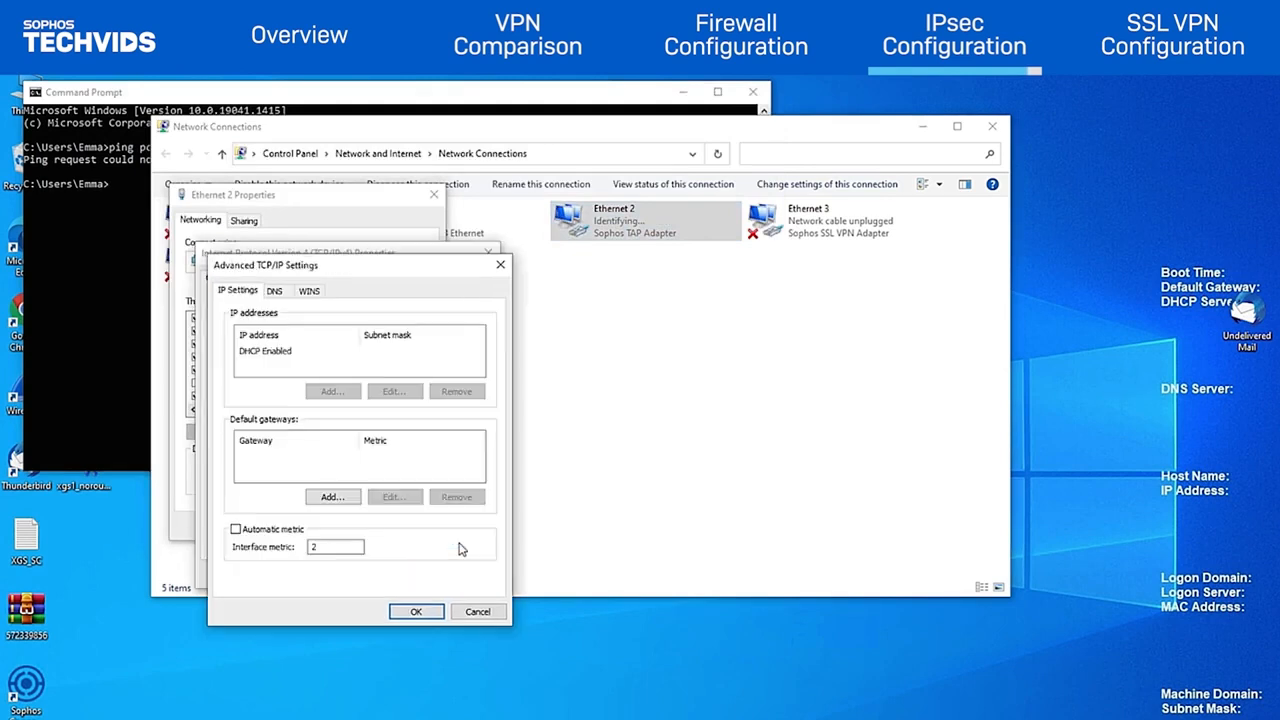
{"action": "left_click", "coordinate": [275, 291]}
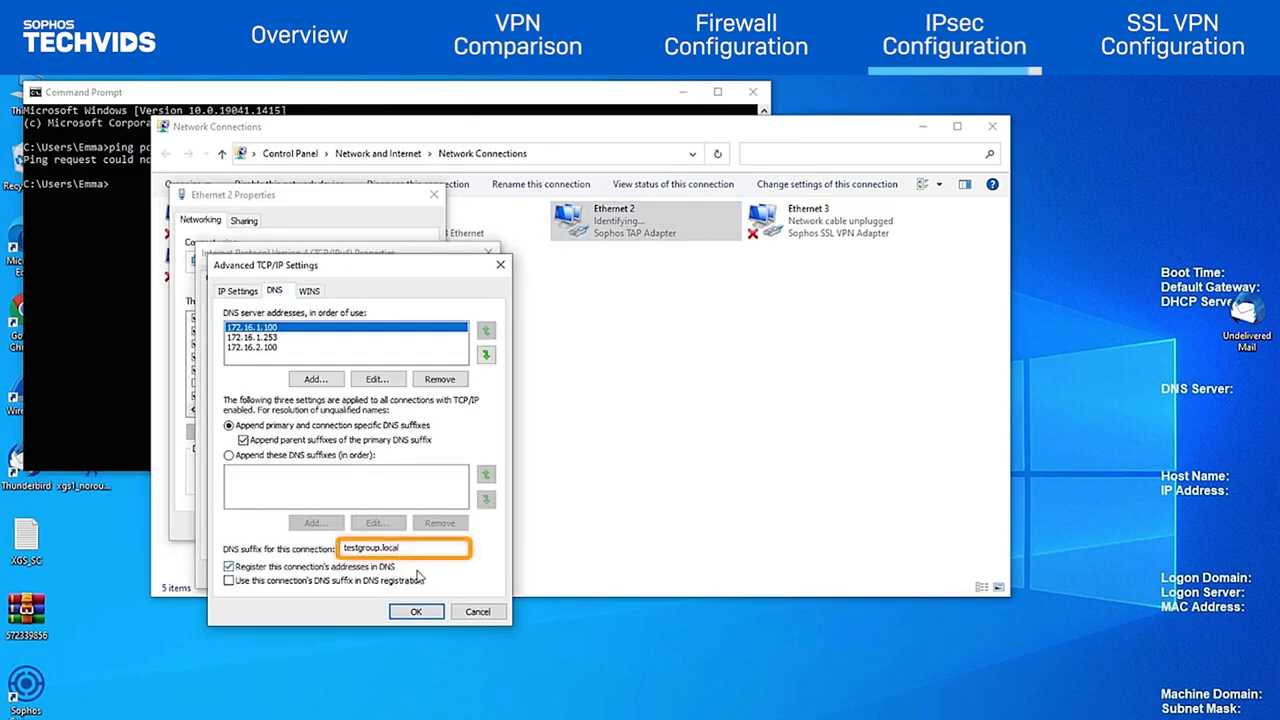
{"action": "left_click", "coordinate": [416, 611]}
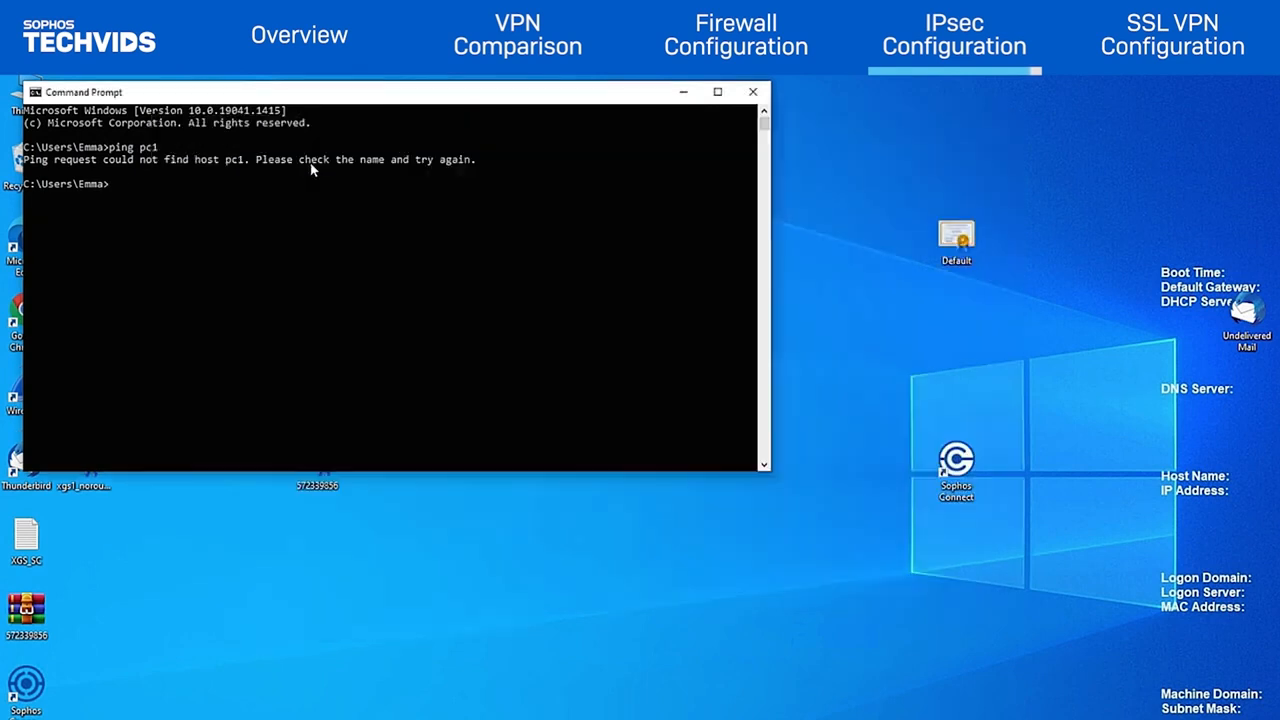
- Repeat the ping to pc1 in Command Prompt to test name resolution with the DNS suffix
{"action": "type", "text": "ping pc1"}
{"action": "key", "text": "Return"}
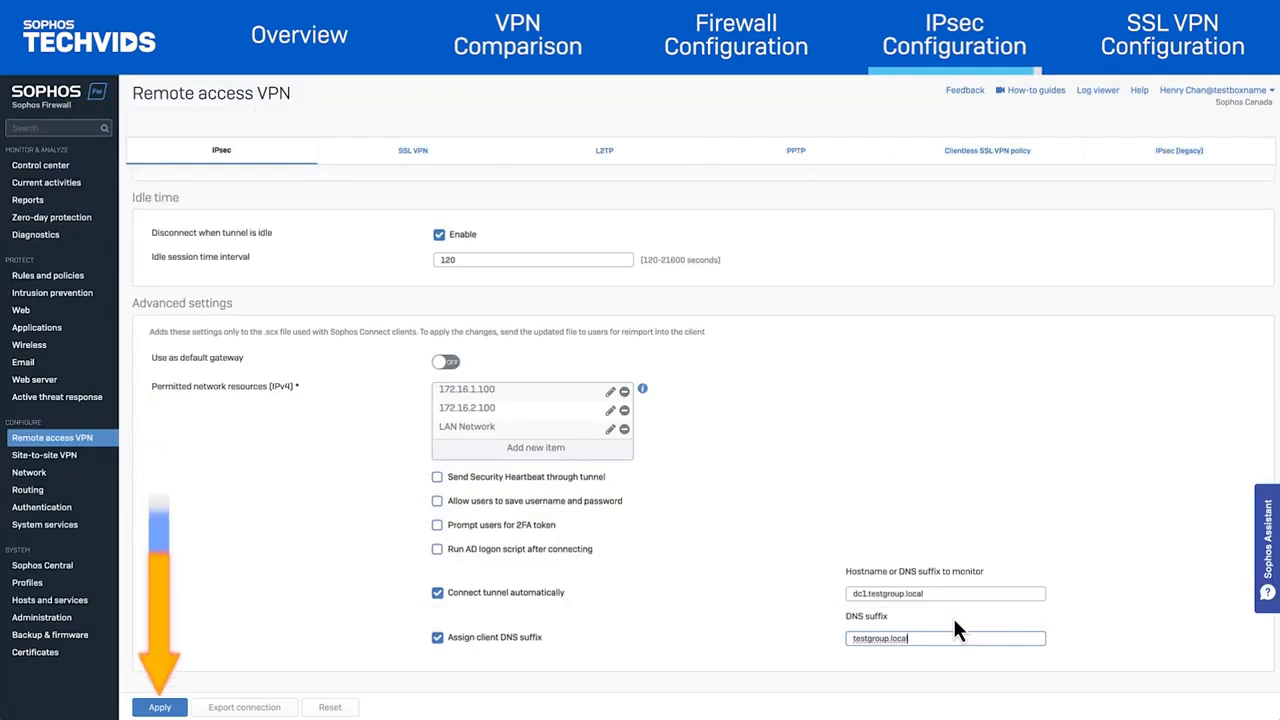
- Switch back to Sophos Firewall, apply the IPsec remote access settings and accept the preshared key update
{"action": "left_click", "coordinate": [160, 707]}
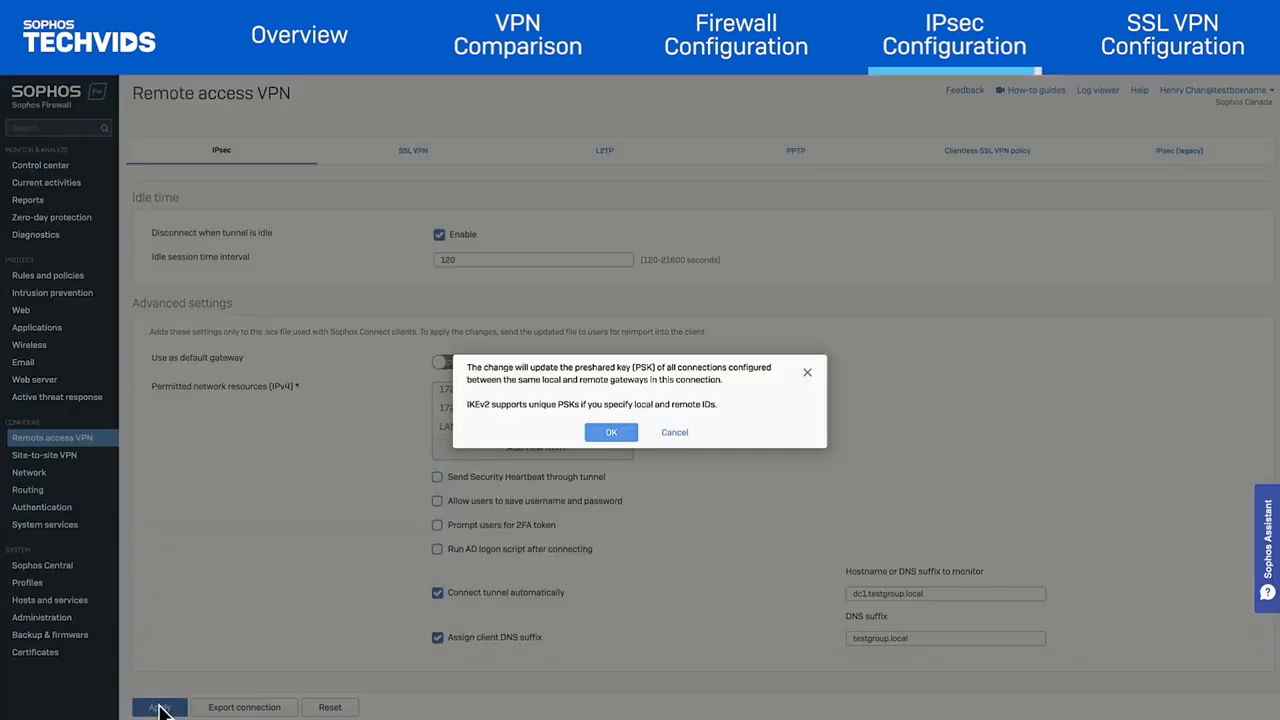
{"action": "left_click", "coordinate": [612, 432]}
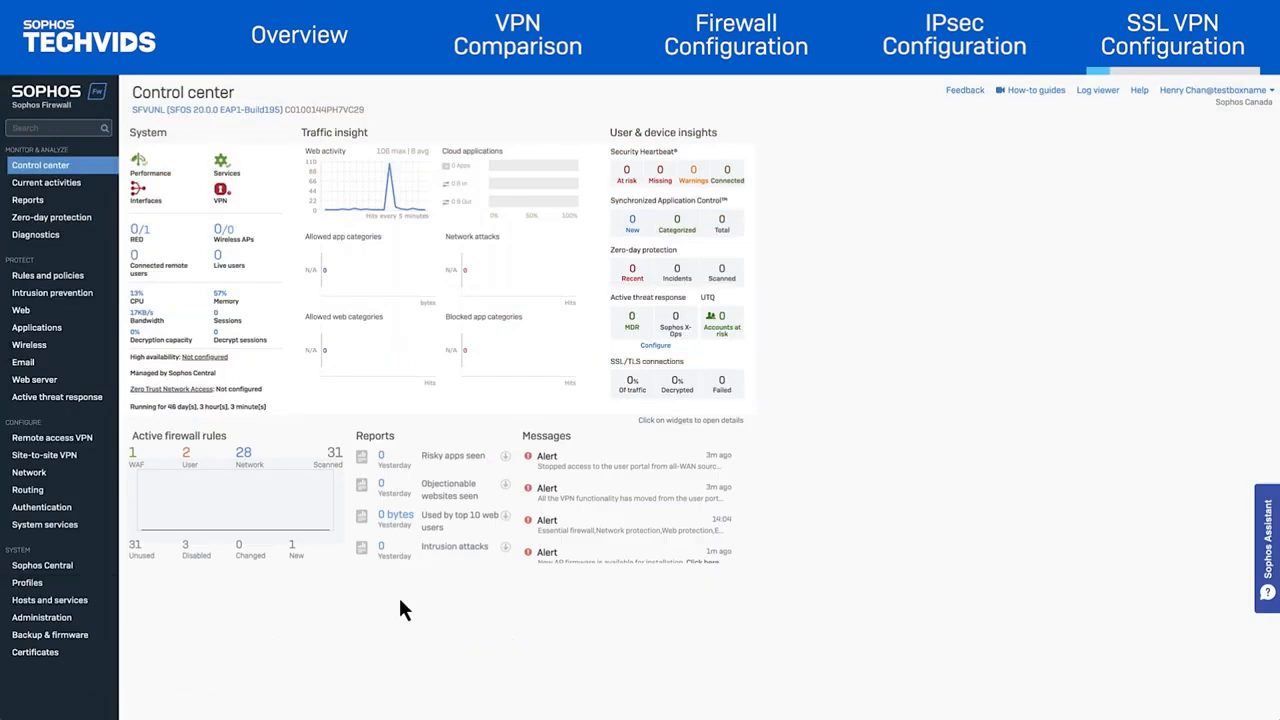
- Open the SSL VPN global settings in the remote access VPN configuration
{"action": "left_click", "coordinate": [79, 440]}
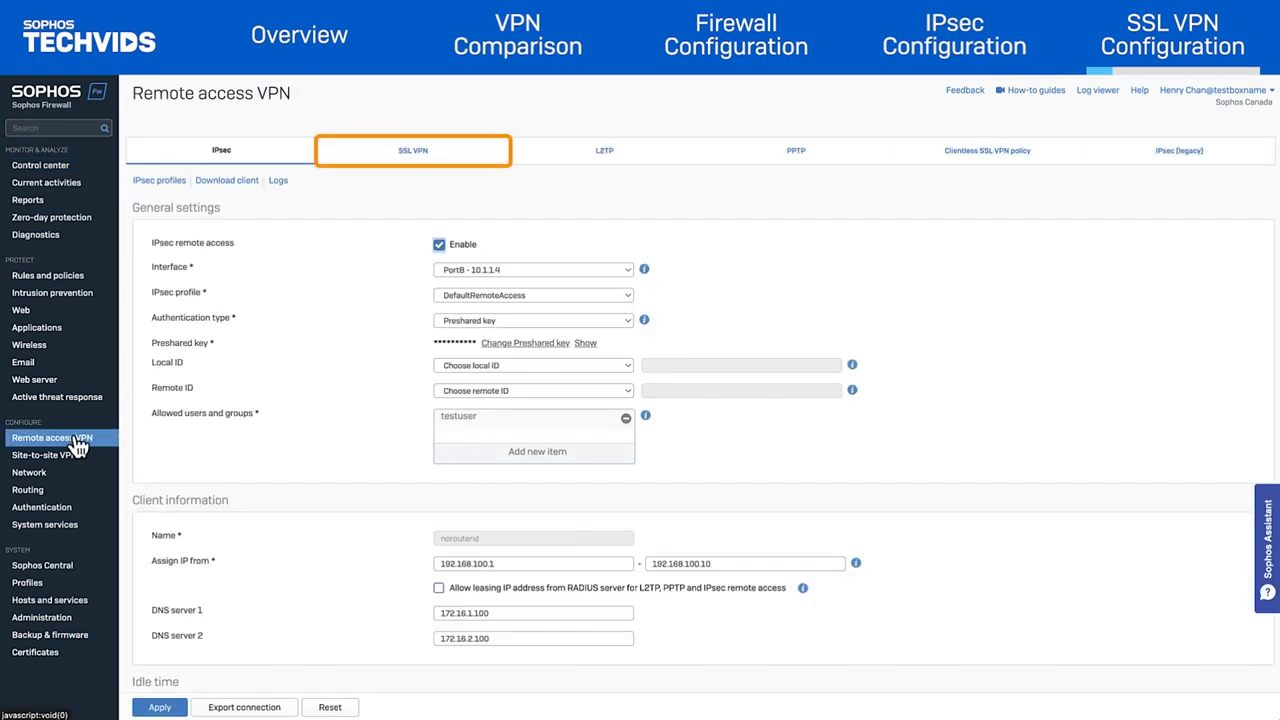
{"action": "left_click", "coordinate": [468, 156]}
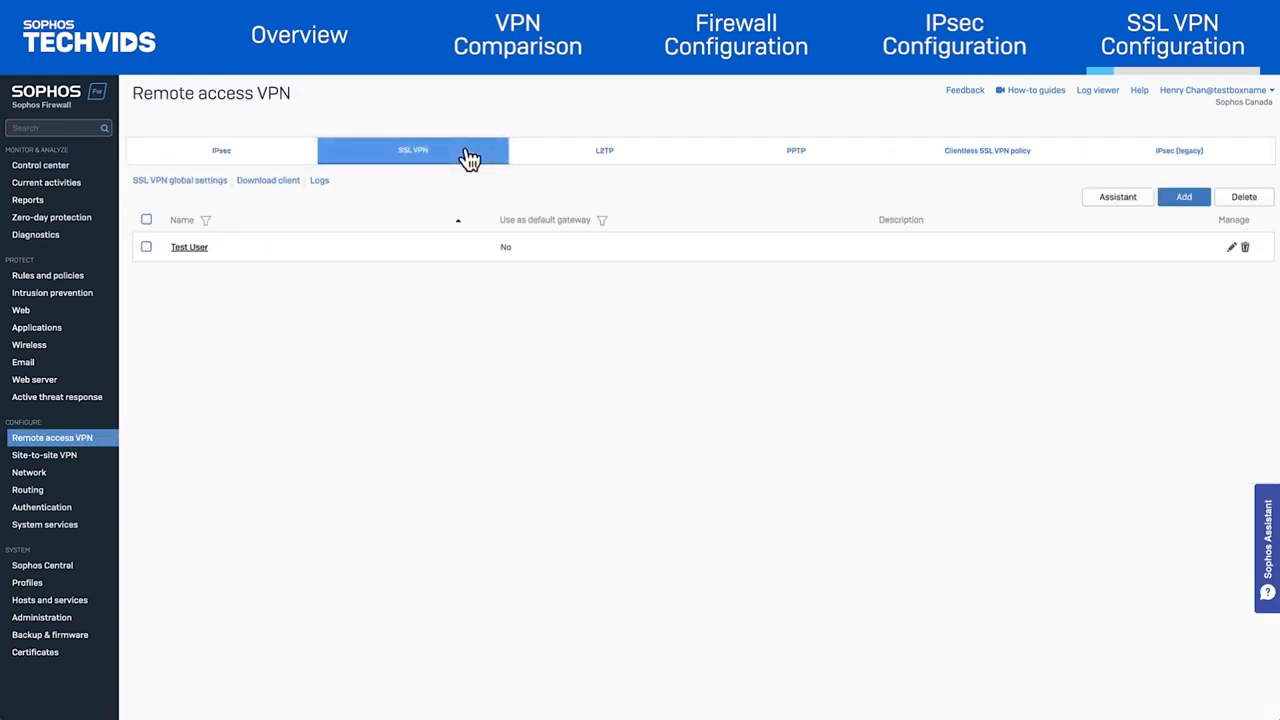
{"action": "left_click", "coordinate": [211, 181]}
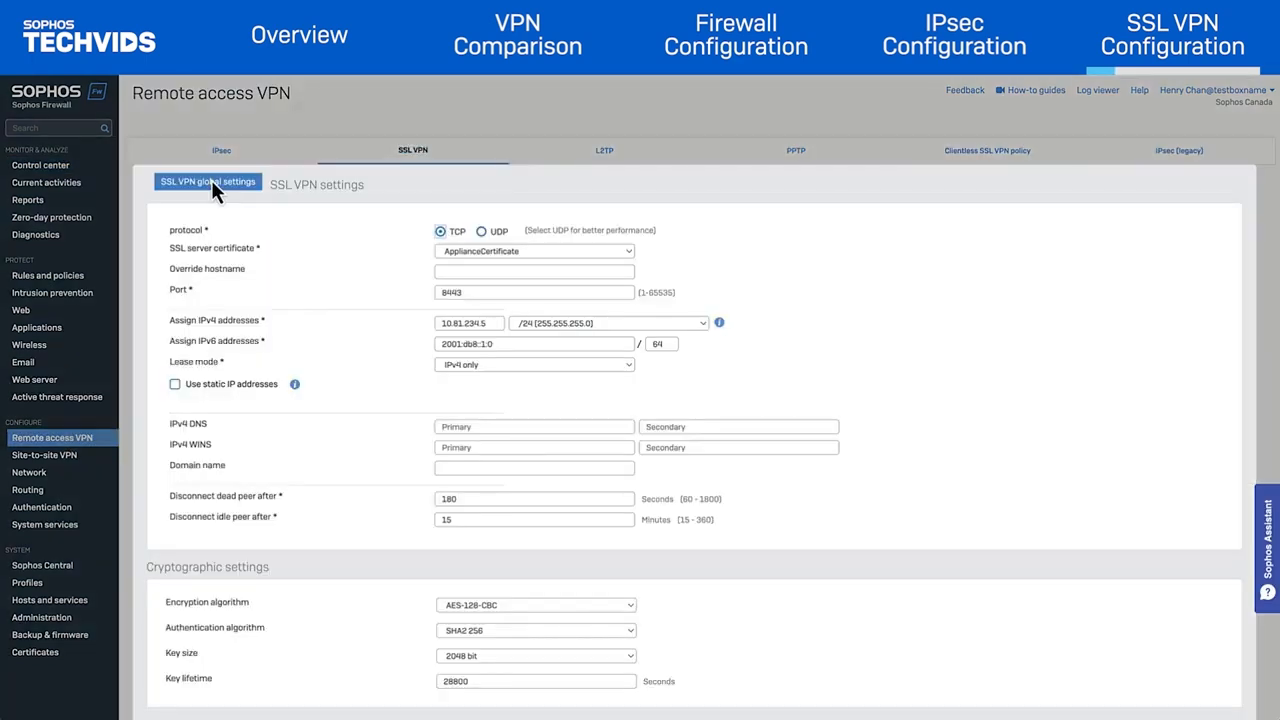